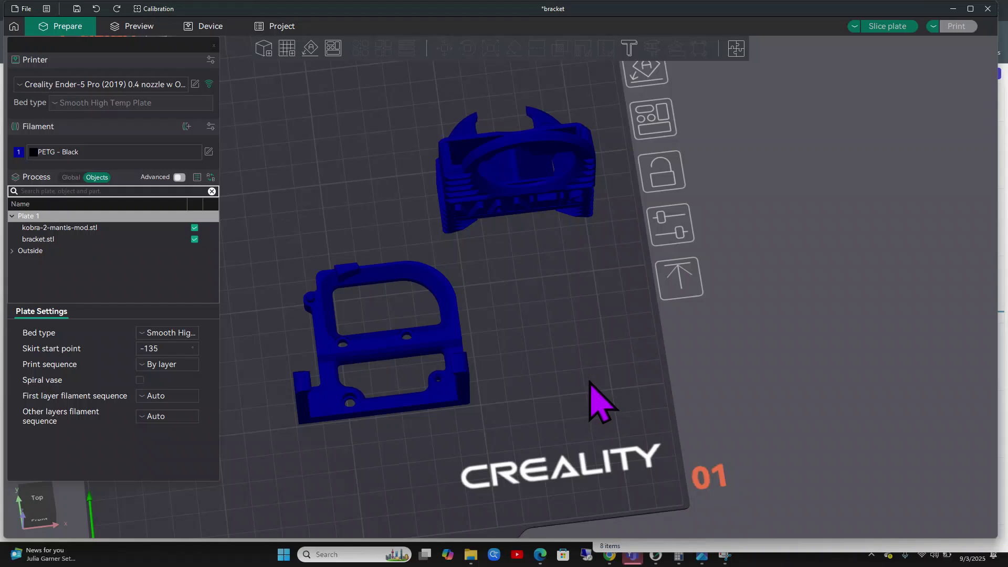
Examine the bracket and the kobra-2-mantis-mod model from several angles, with the bracket selected.
drag(561, 395, 592, 350)
right_drag(590, 362, 653, 381)
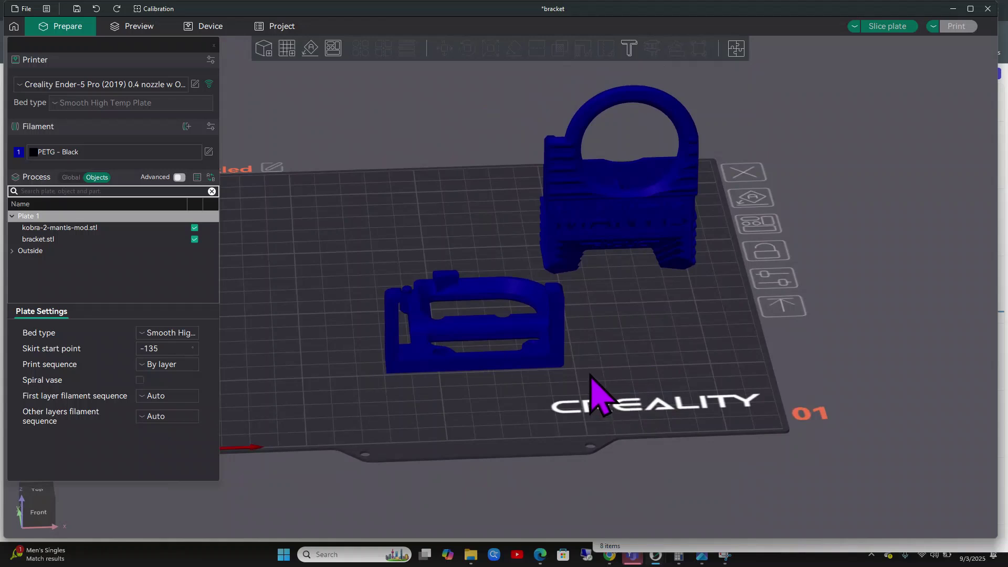
mouse_move(638, 392)
mouse_down()
mouse_move(664, 410)
mouse_move(657, 394)
mouse_move(635, 389)
mouse_move(636, 374)
mouse_up()
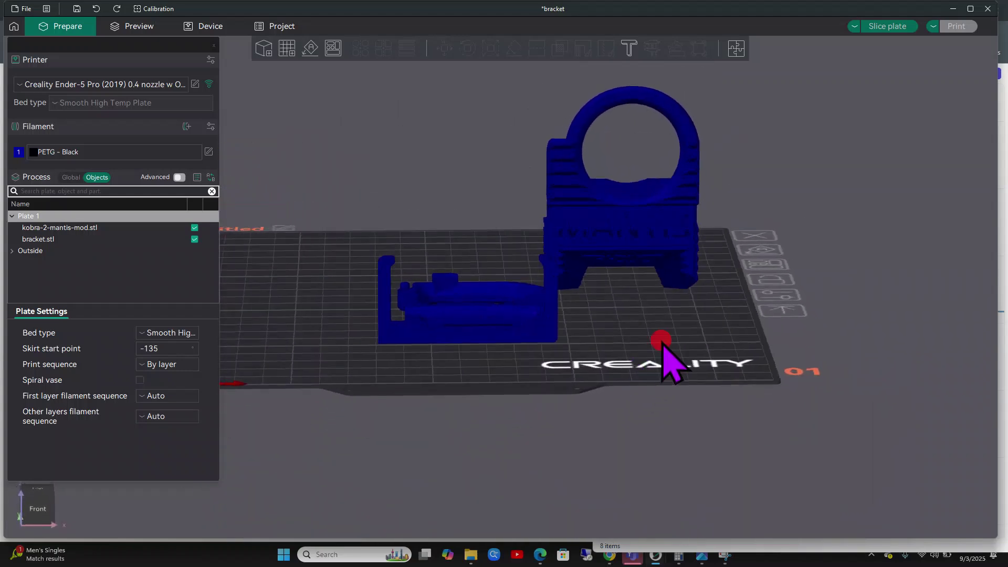
drag(660, 341, 709, 421)
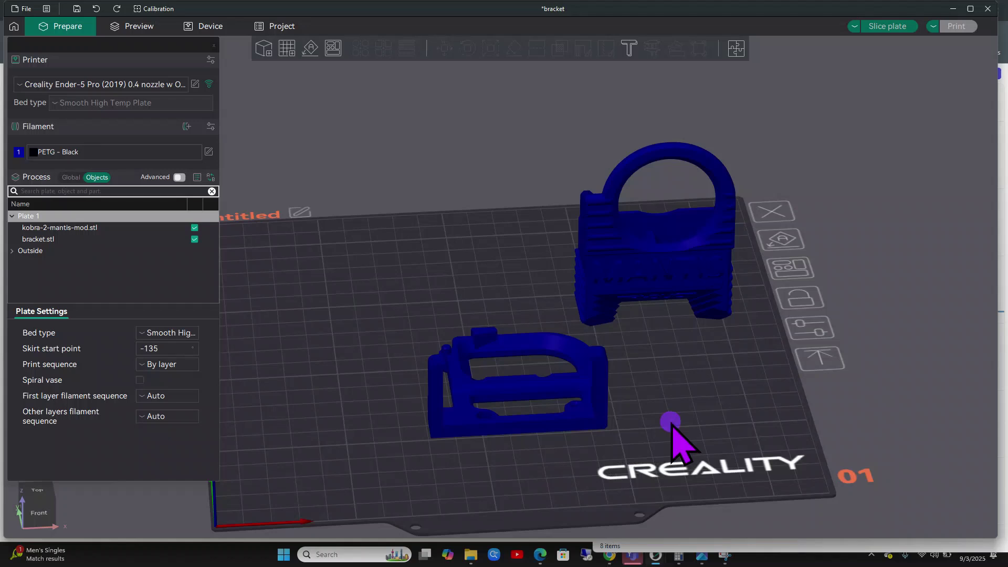
drag(675, 322, 670, 400)
drag(457, 345, 450, 349)
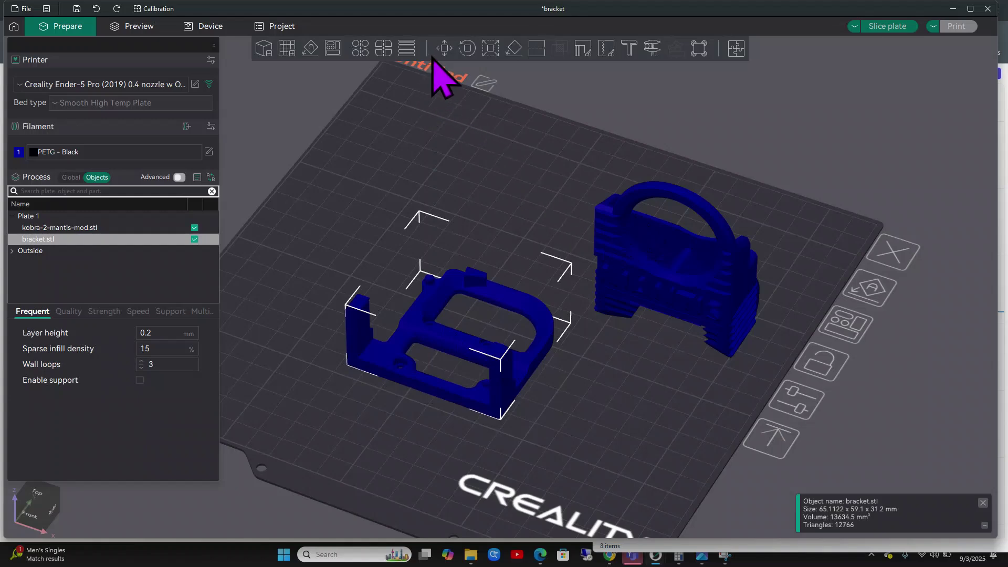
key(3)
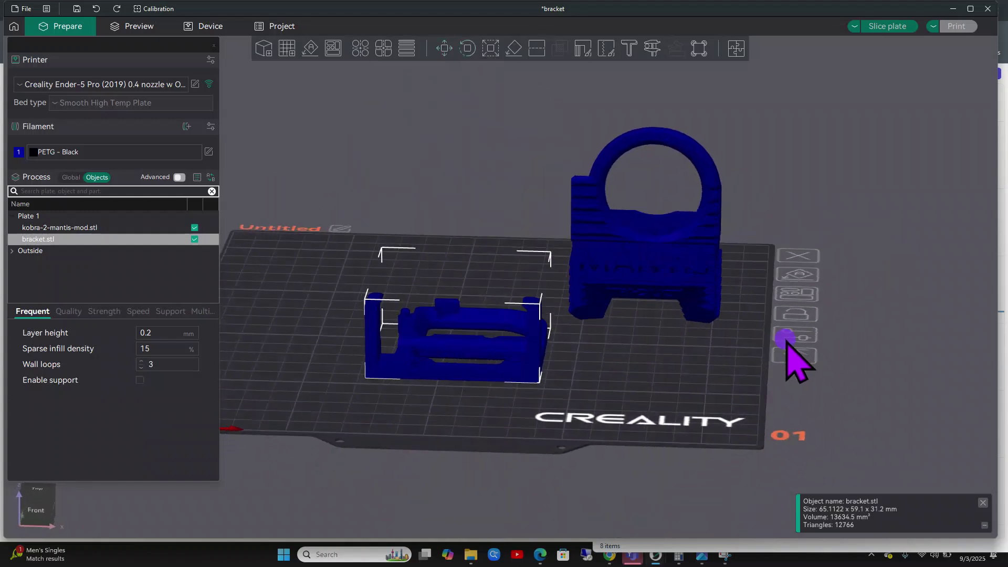
key(0)
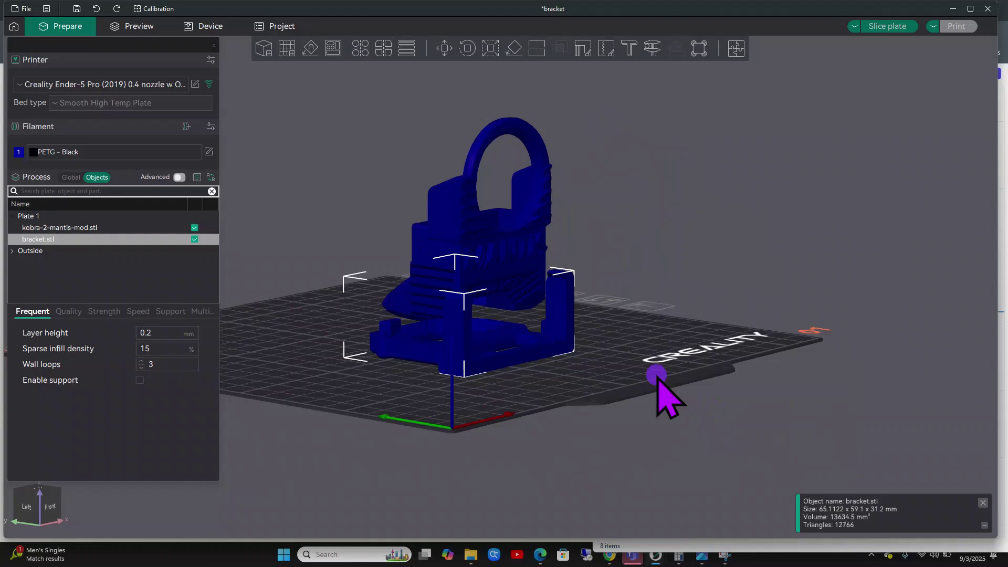
key(1)
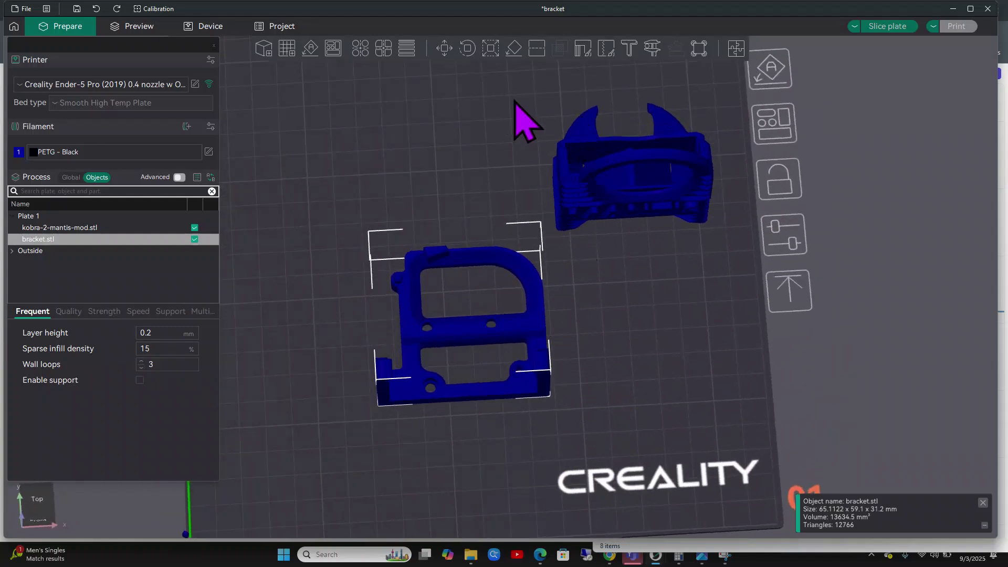
Try narrowing the bracket to 63.81 mm along X with uniform scaling off, and restore its X scale to 100%.
click(490, 49)
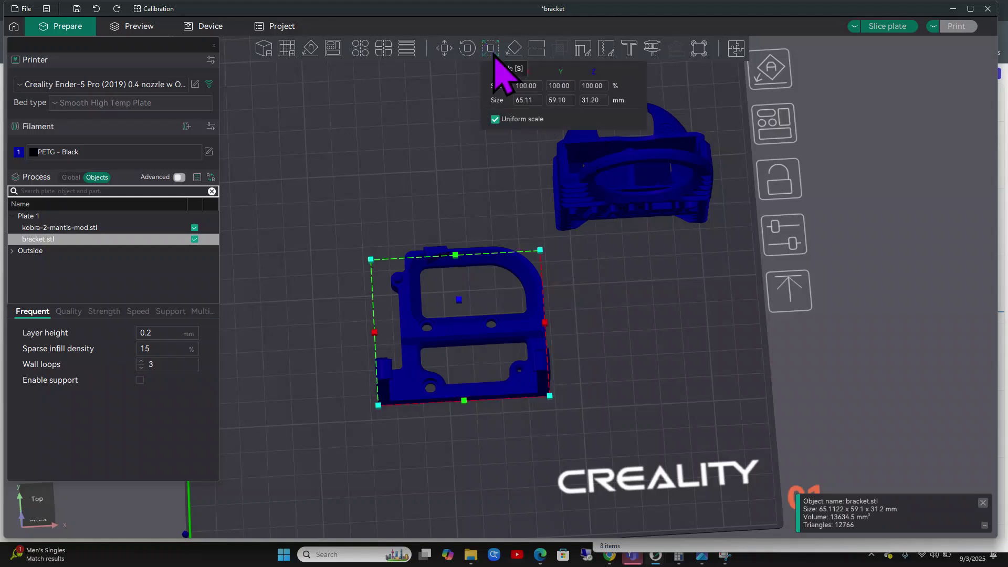
drag(628, 377, 624, 355)
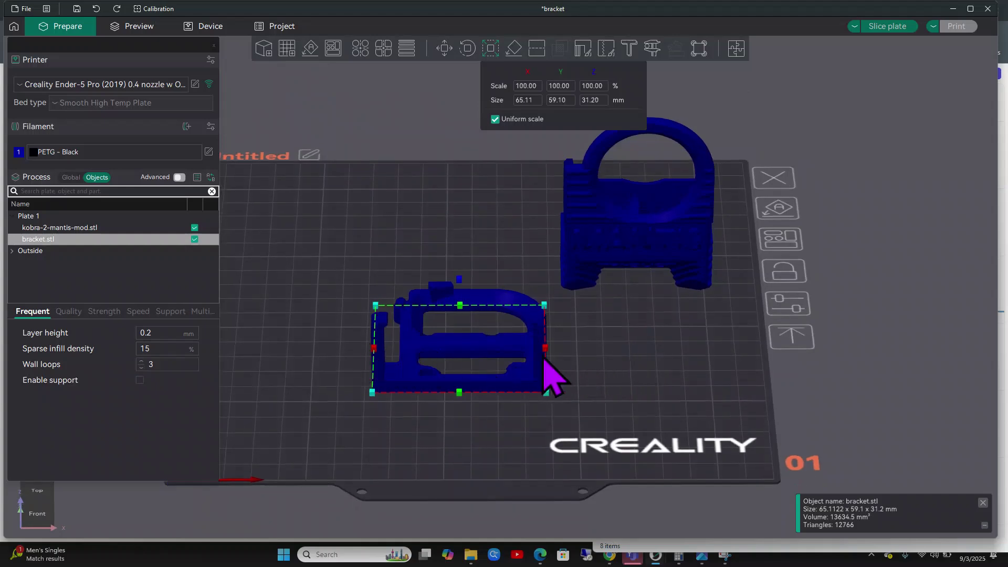
drag(647, 403, 647, 414)
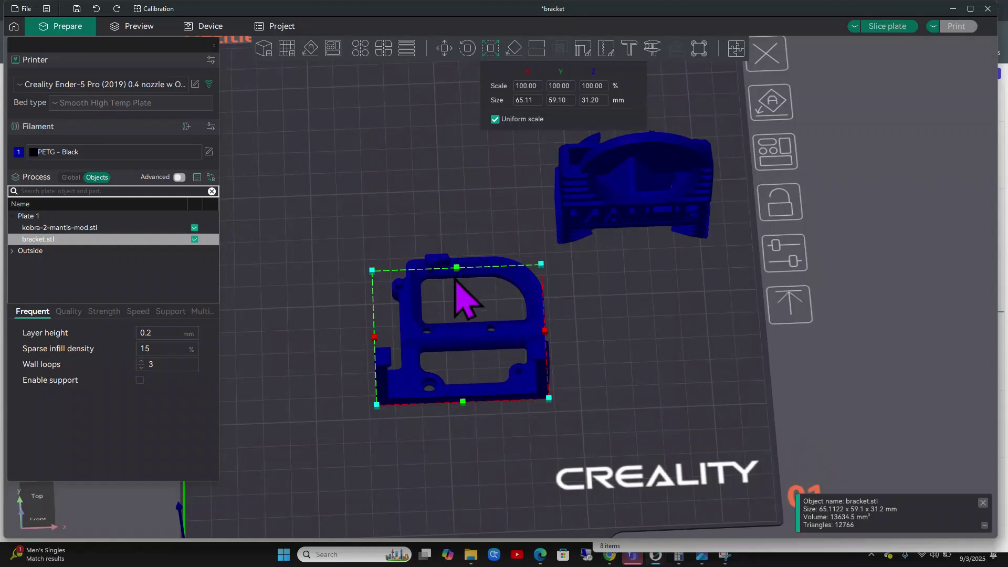
drag(696, 380, 685, 342)
click(531, 119)
click(532, 101)
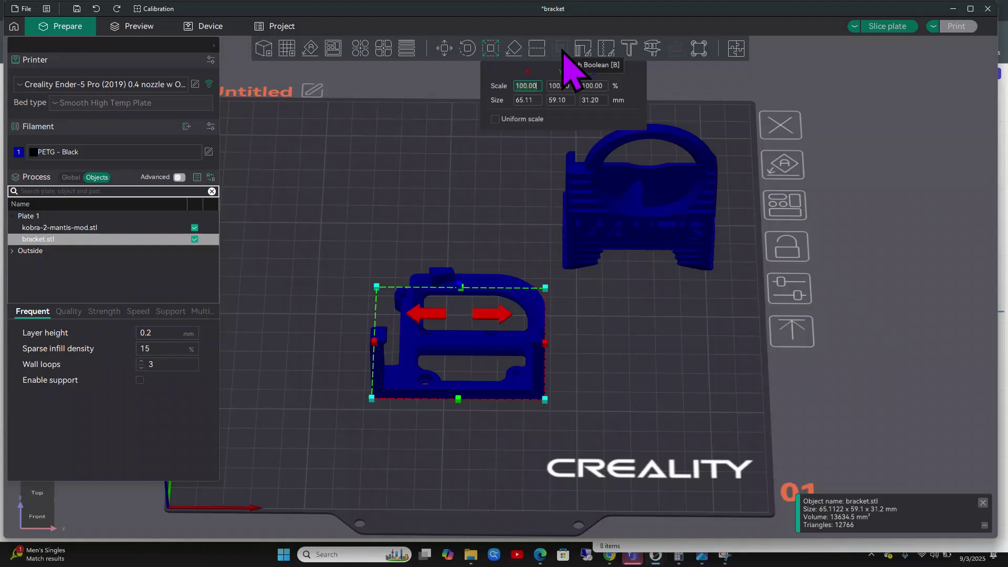
key(Return)
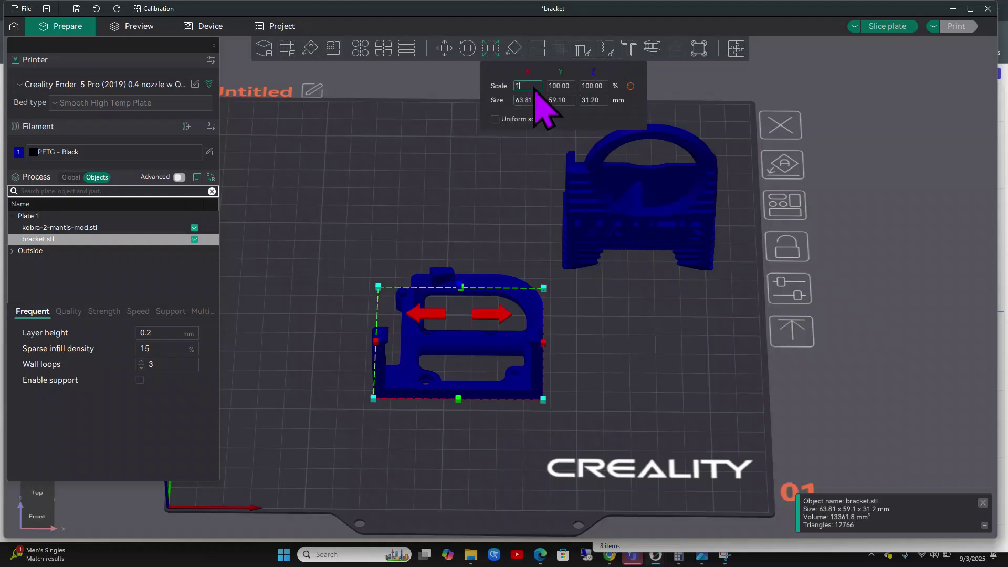
key(Return)
Measure the distance between the inner faces of the bracket's two upright arms.
drag(624, 366, 626, 366)
scroll(625, 366, up, 4)
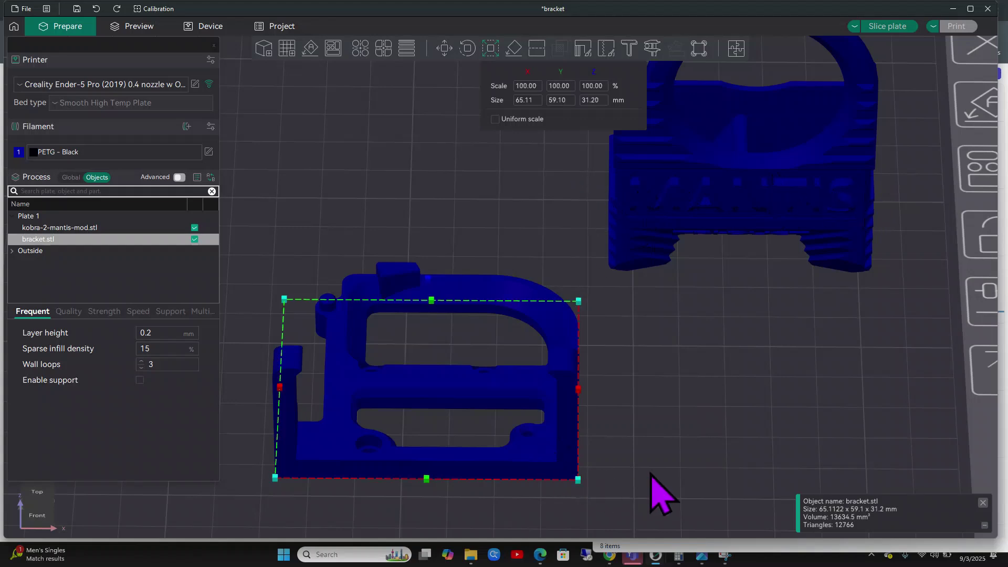
mouse_move(653, 473)
mouse_down()
mouse_move(651, 455)
mouse_move(658, 460)
mouse_up()
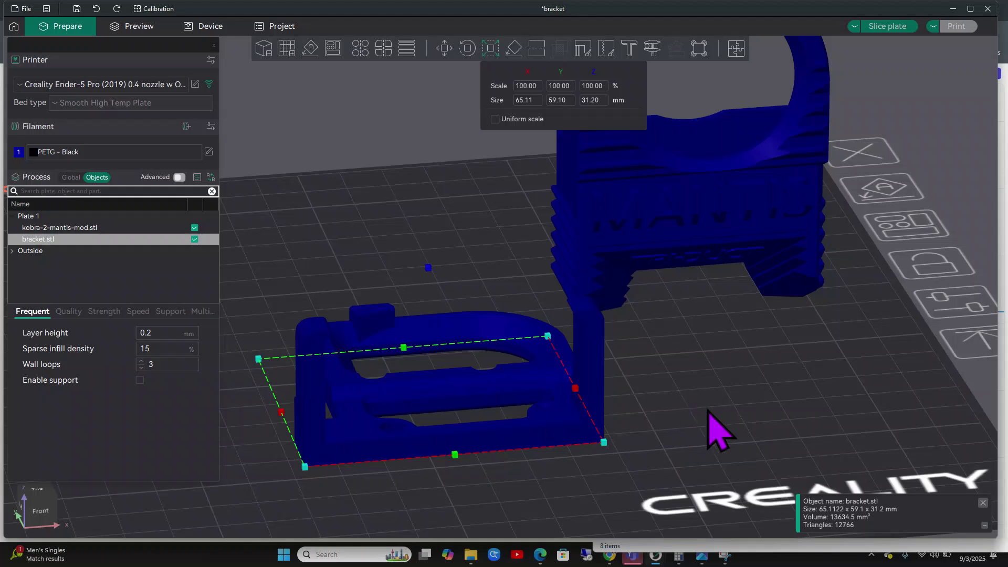
click(652, 49)
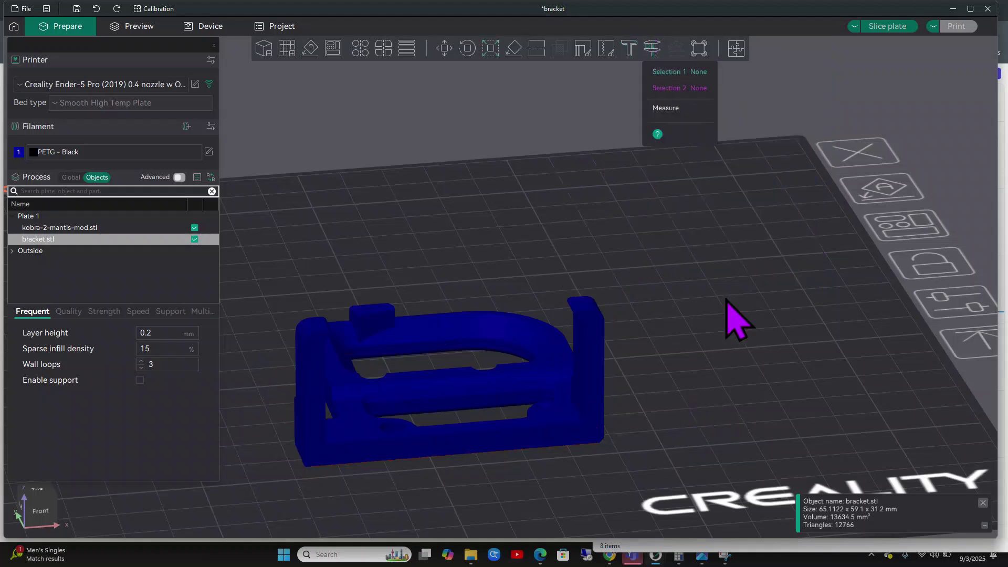
drag(743, 401, 695, 428)
click(608, 342)
click(259, 382)
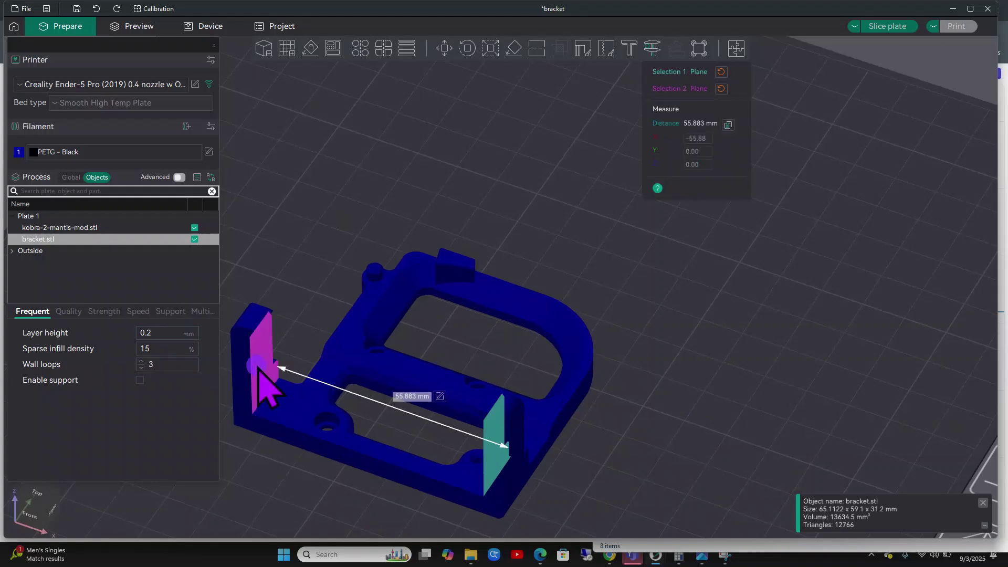
Scale the whole bracket from the measurement so the distance between its arms' inner faces is 53 mm.
drag(638, 479, 661, 465)
click(480, 388)
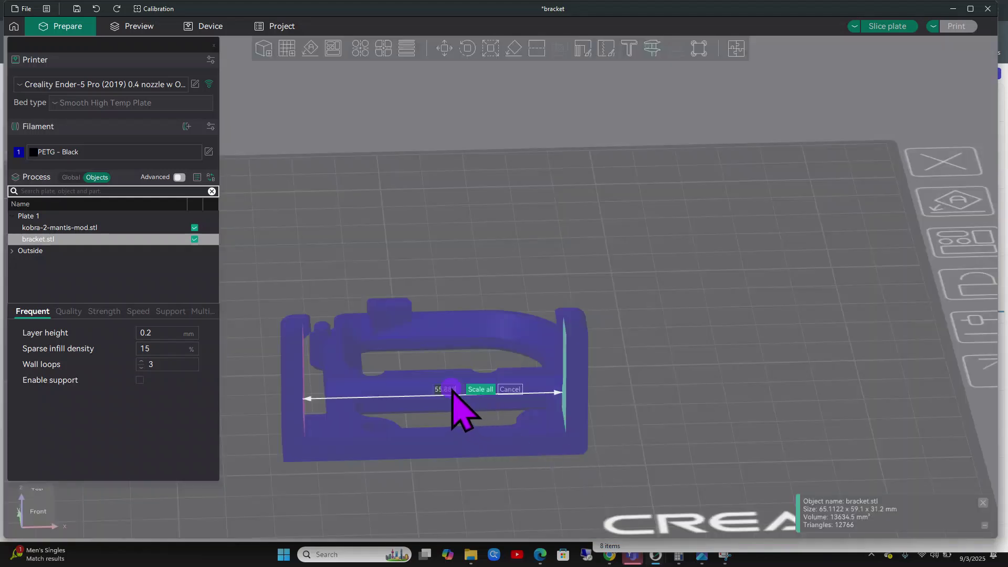
text(53)
key(Return)
drag(653, 450, 652, 468)
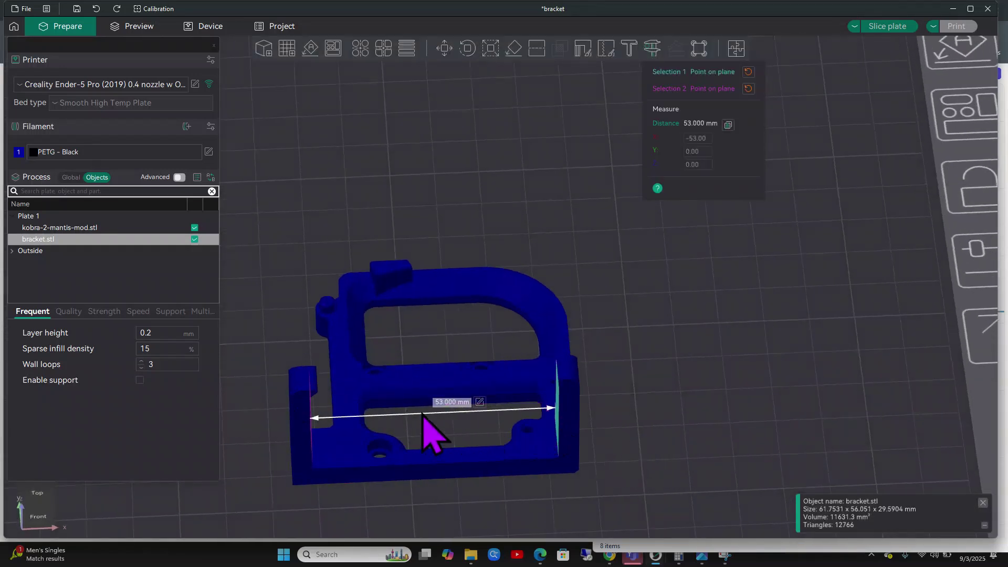
drag(678, 427, 679, 434)
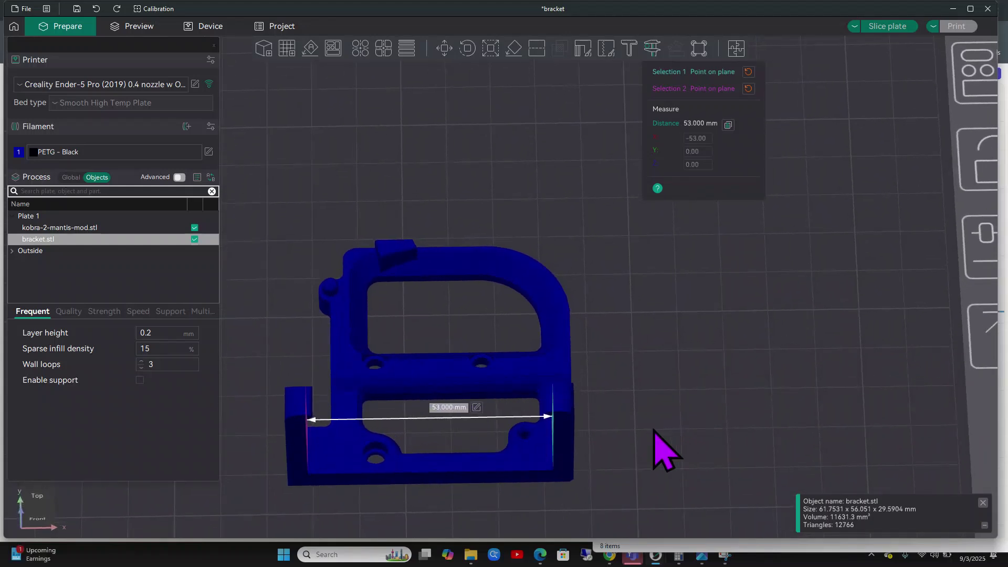
drag(660, 435, 666, 416)
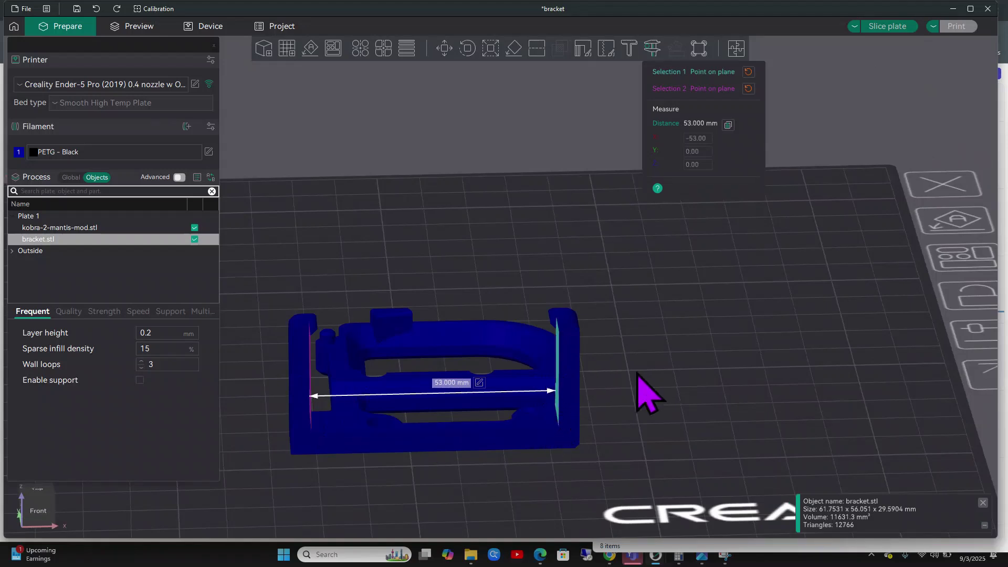
drag(654, 406, 659, 408)
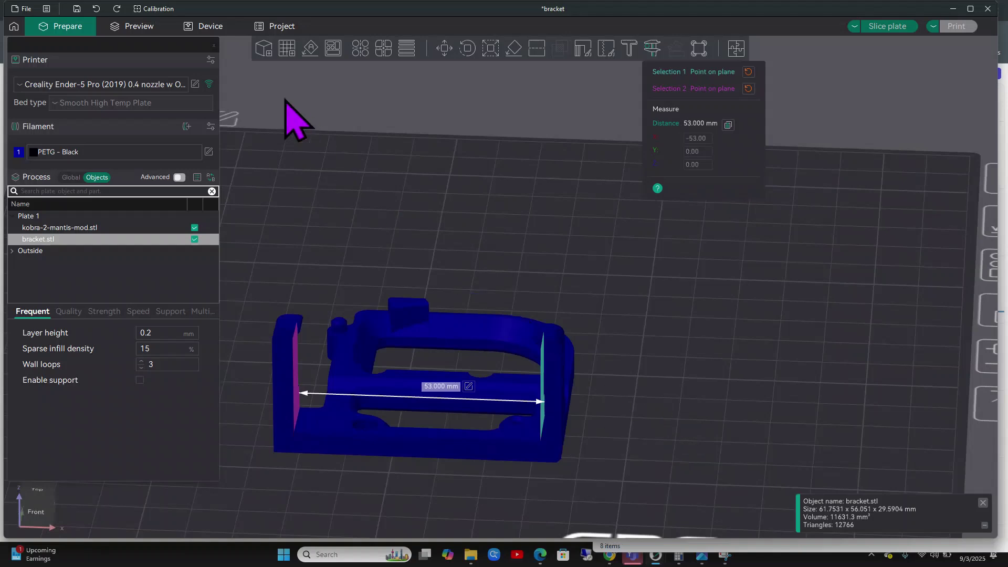
Undo the measurement-based scaling of the bracket and leave the measuring tool.
click(98, 10)
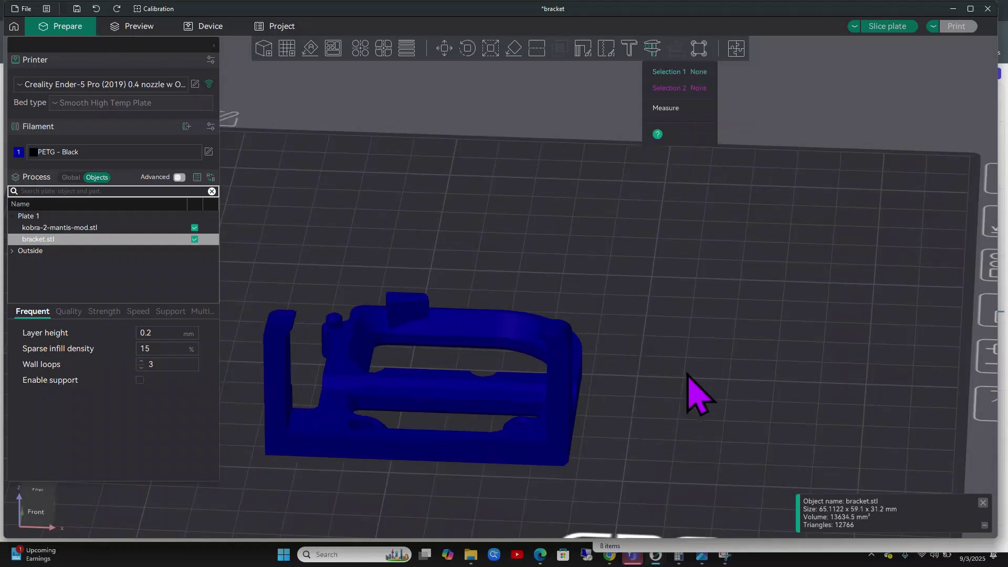
scroll(705, 398, down, 5)
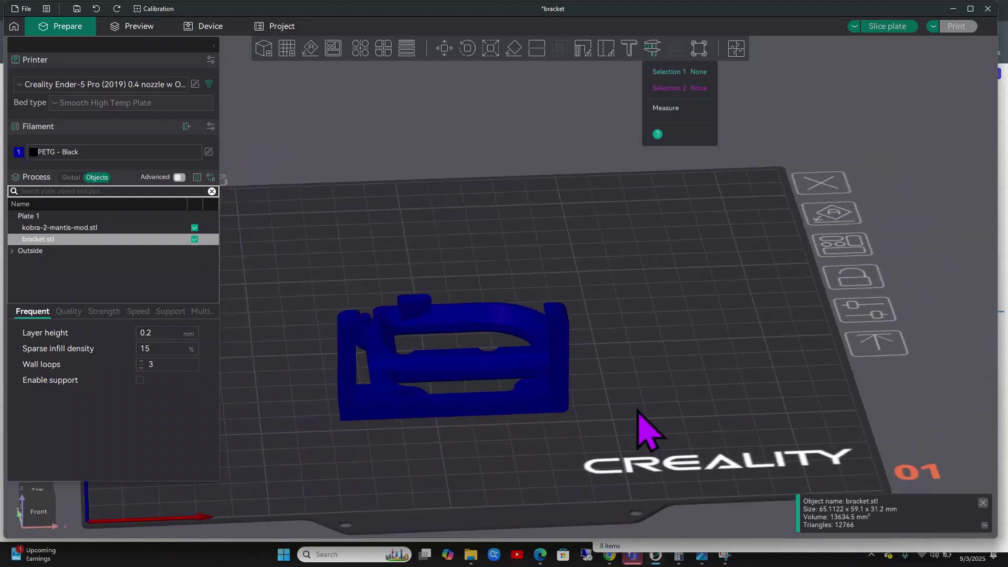
key(Escape)
Rotate the bracket freehand by about 90° around the Y axis, and auto-orient it back flat on the bed.
scroll(636, 418, up, 4)
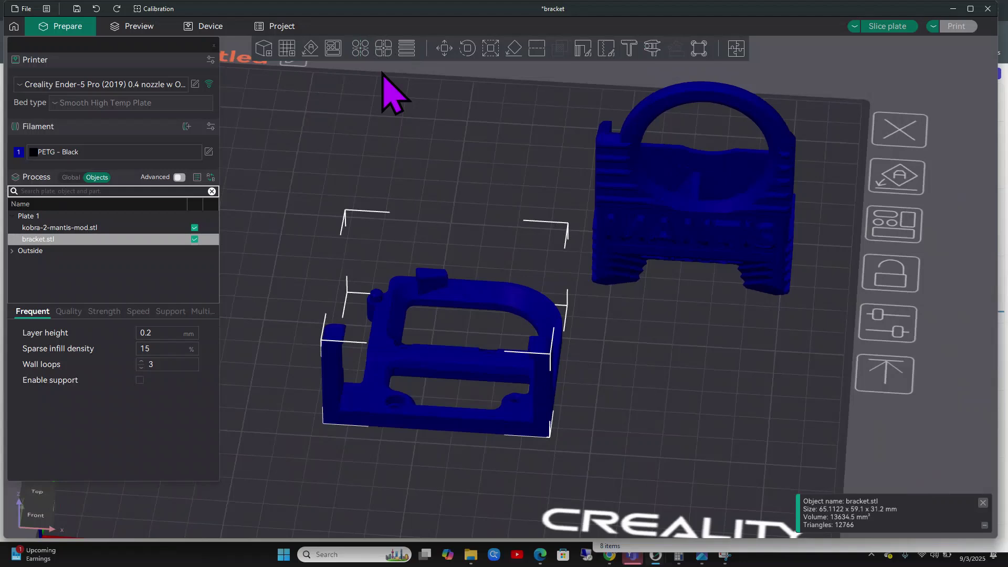
drag(647, 355, 656, 355)
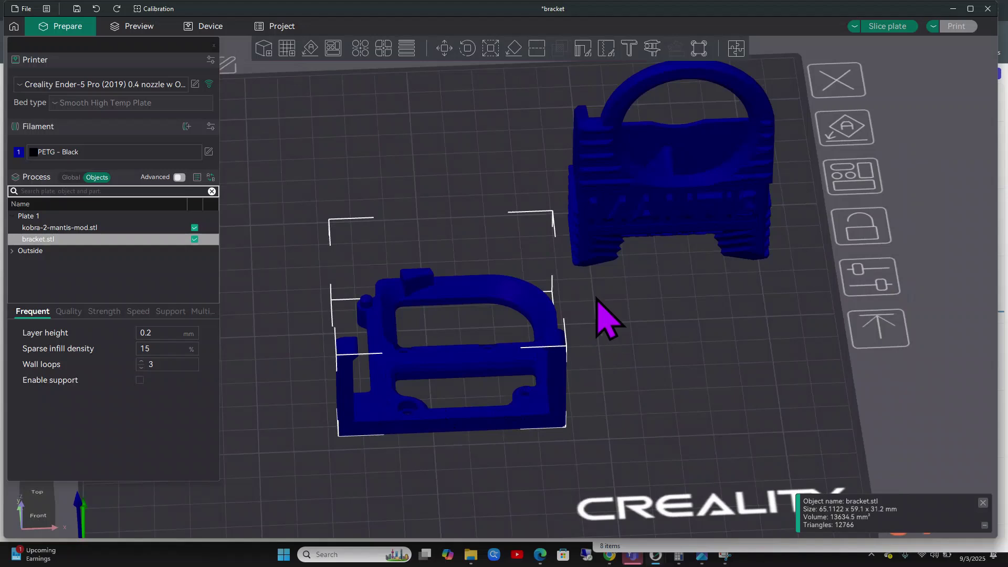
click(464, 56)
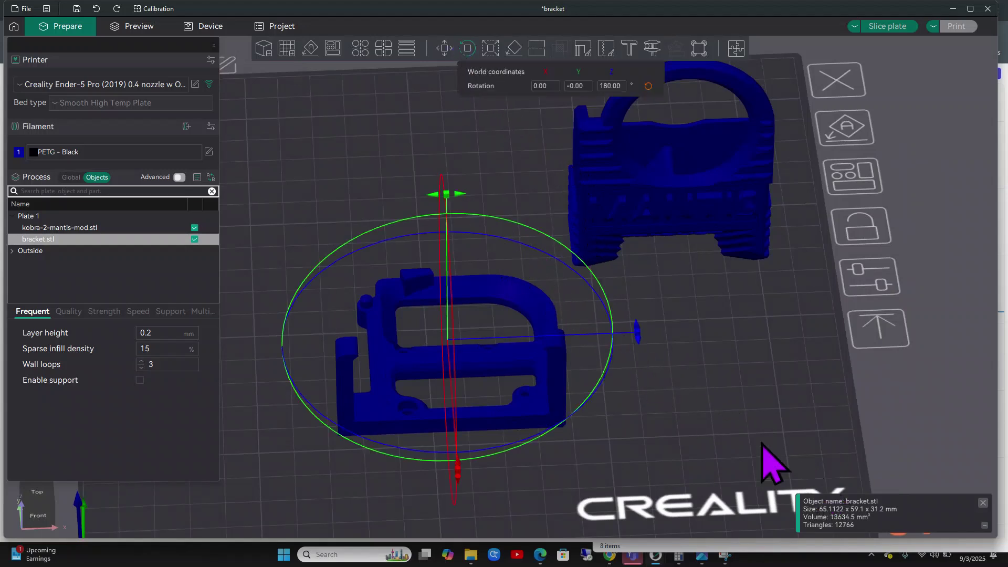
drag(444, 195, 254, 367)
key(3)
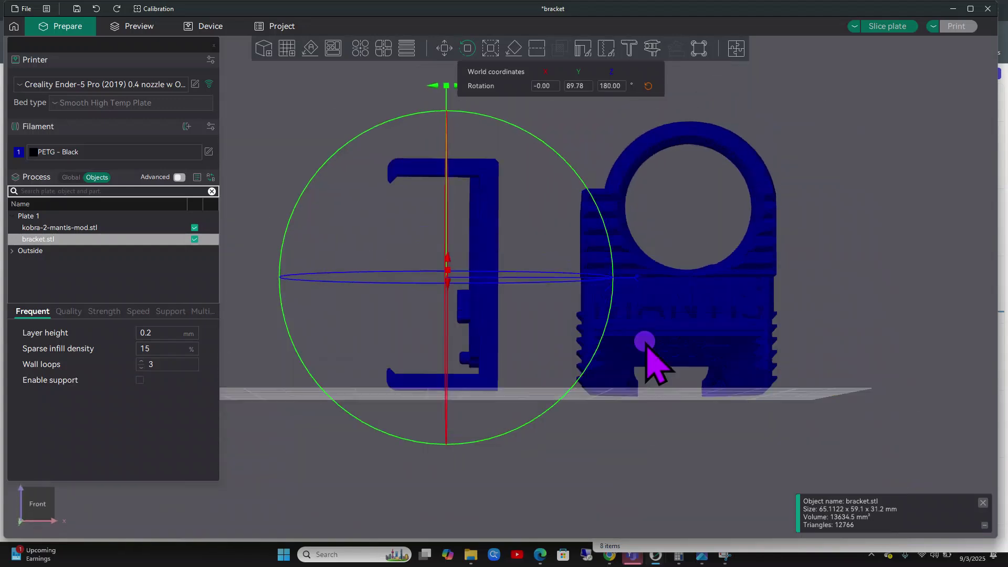
drag(647, 354, 650, 389)
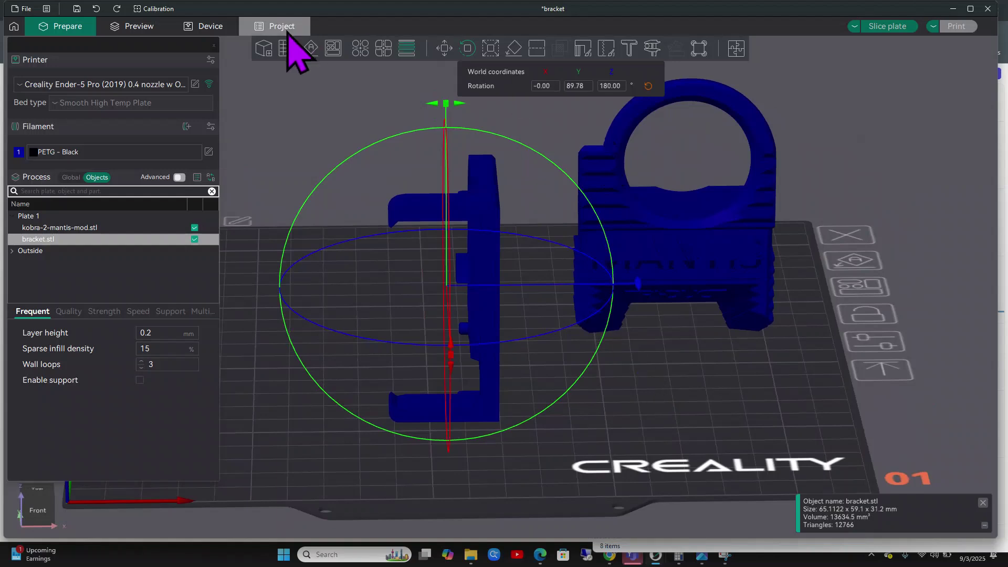
click(310, 48)
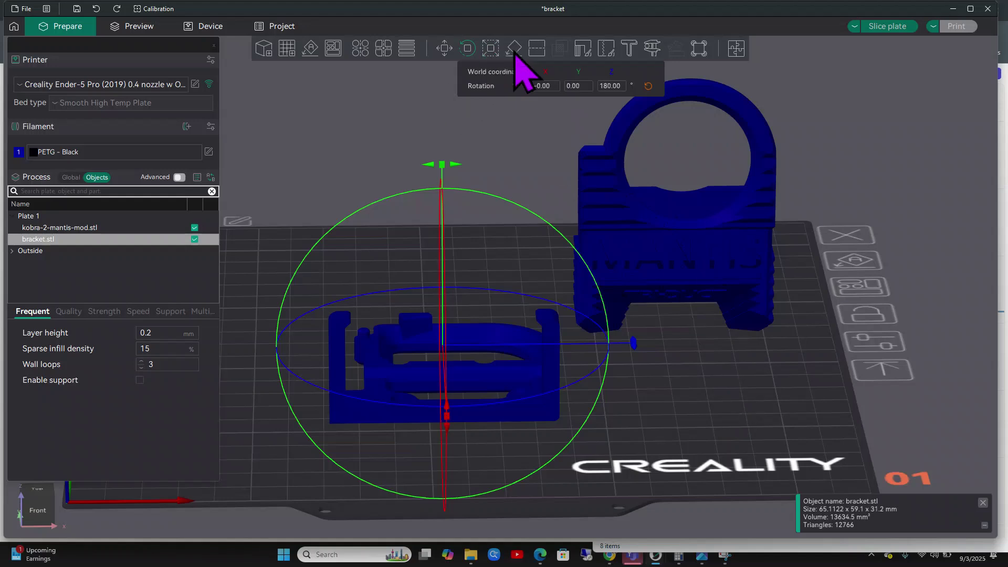
Try rotating the bracket by 90° around the X axis, and return its X rotation to 0°.
click(543, 86)
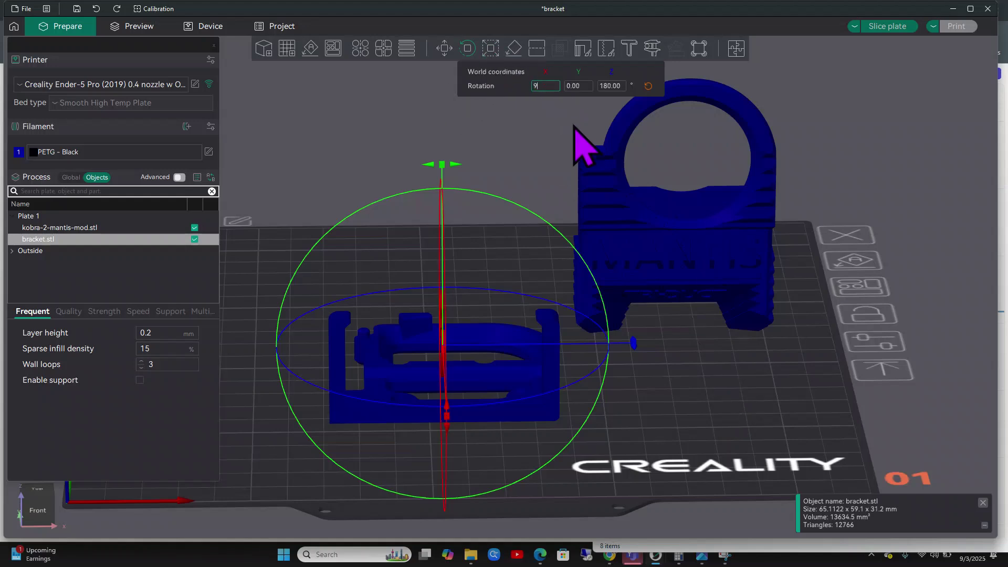
text(90)
key(Return)
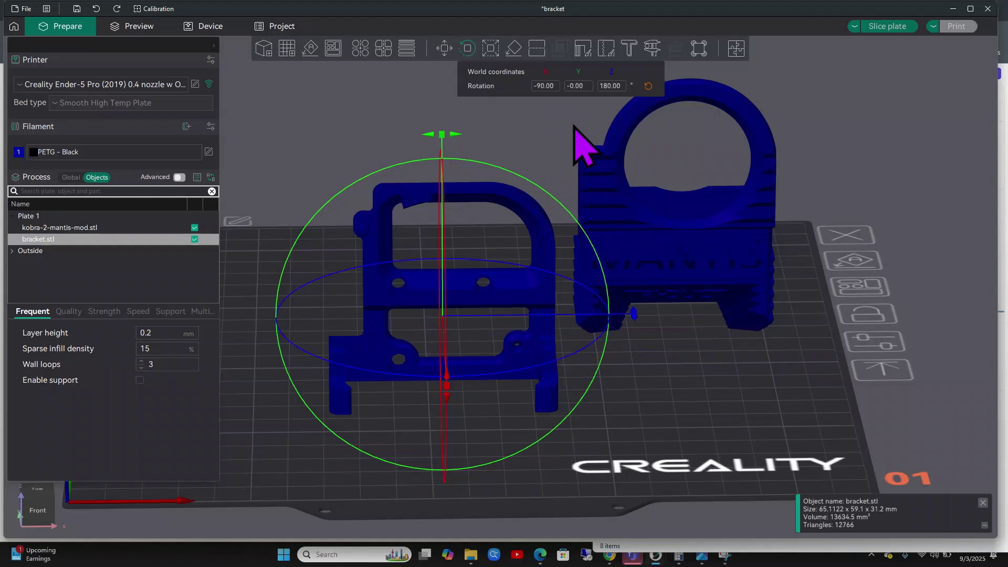
click(551, 88)
key(Return)
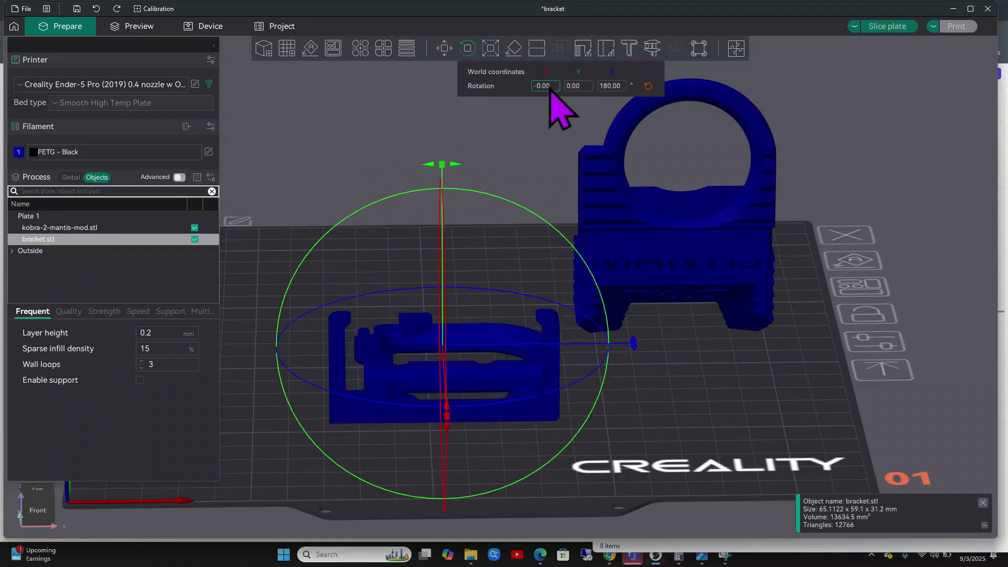
Rotate the bracket around the Y axis to -90° so it stands upright on its side.
mouse_move(731, 402)
mouse_down()
mouse_move(725, 446)
mouse_move(725, 420)
mouse_up()
drag(430, 174, 490, 192)
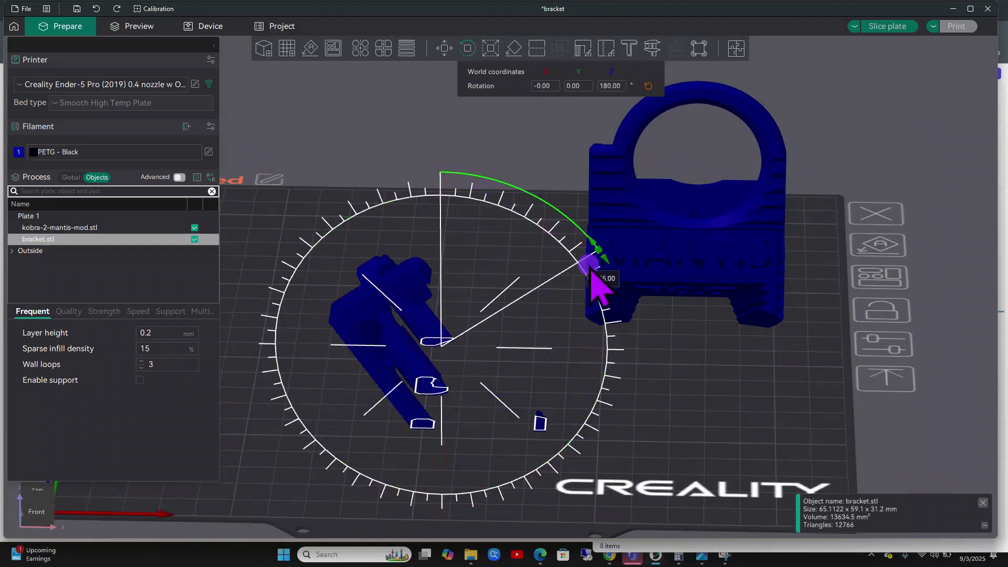
drag(594, 276, 621, 349)
key(3)
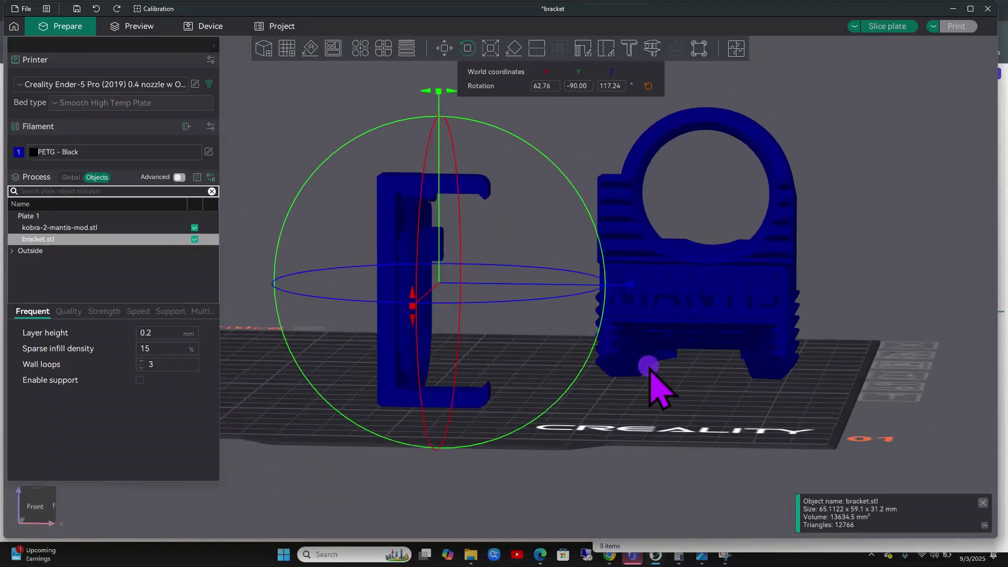
key(1)
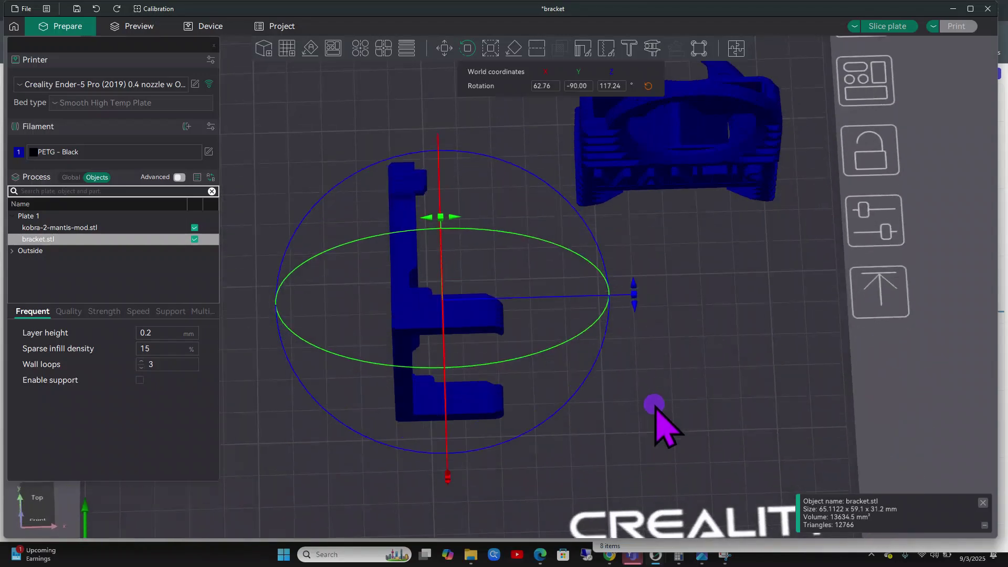
Add a cylinder as a negative part to the bracket.
key(0)
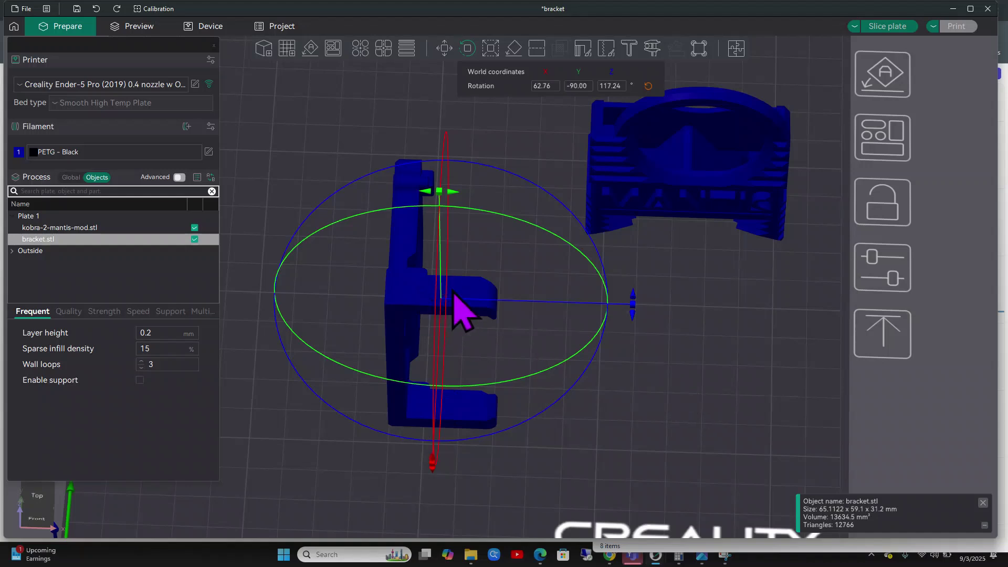
click(822, 478)
right_click(466, 305)
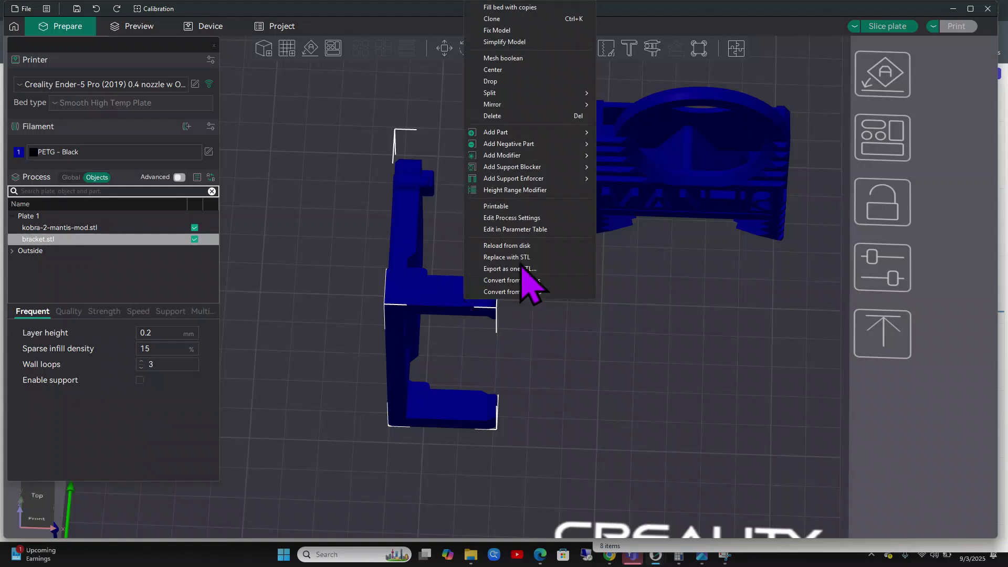
mouse_move(536, 152)
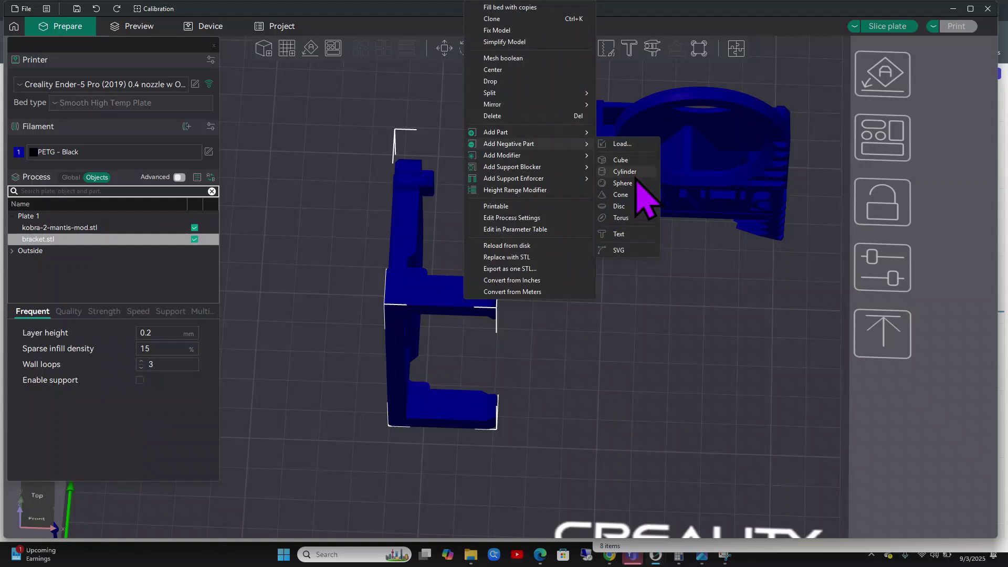
click(635, 173)
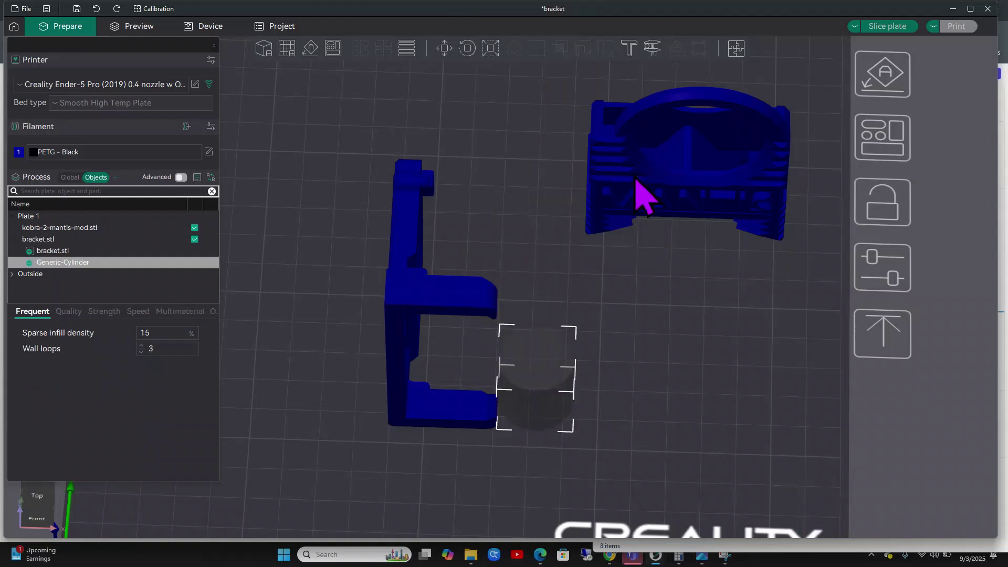
Scale the negative cylinder uniformly to a size of 2.85 mm.
click(558, 361)
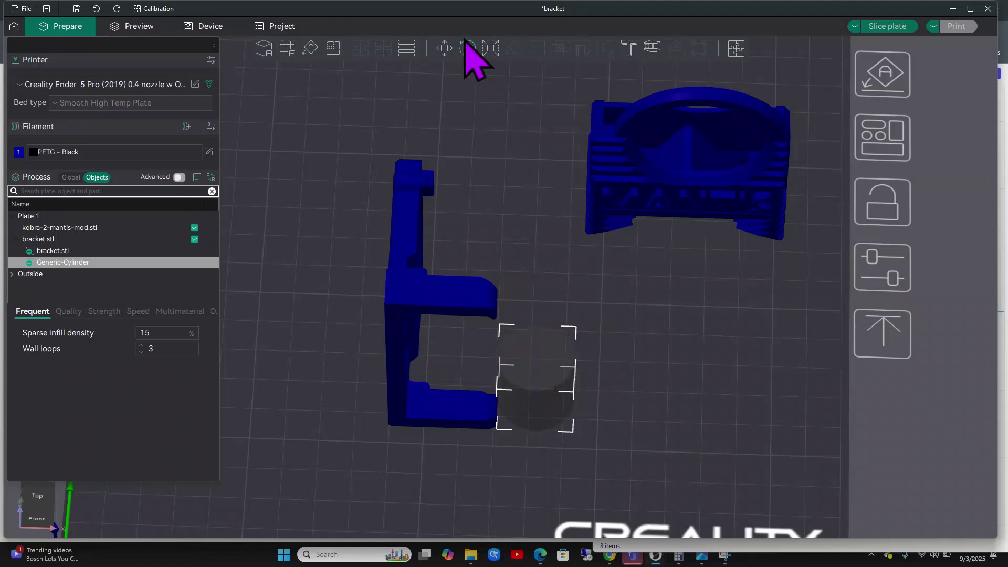
click(449, 50)
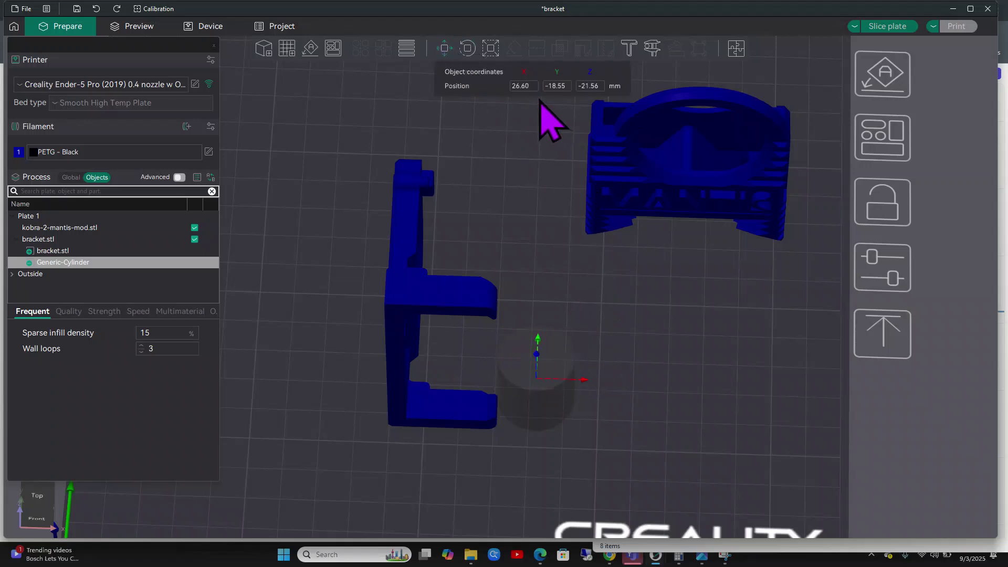
click(491, 48)
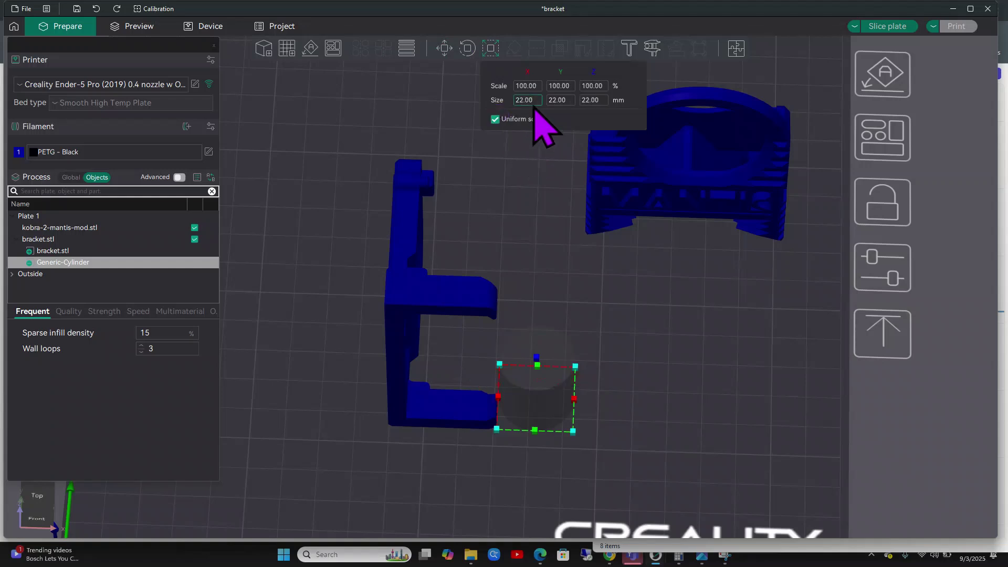
click(533, 100)
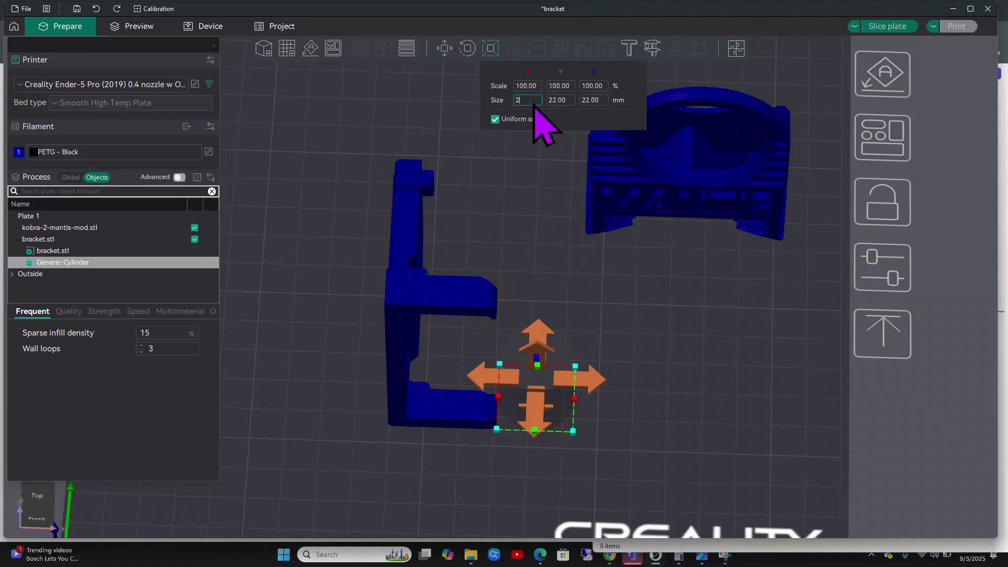
text(2.85)
key(Return)
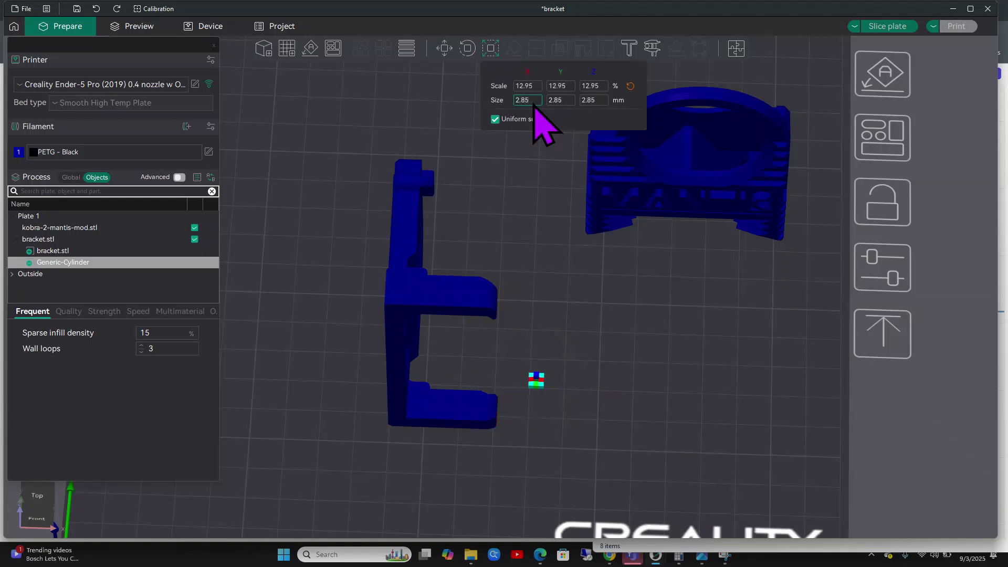
Stretch the small negative cylinder freehand along Z only, to a height of about 39.6 mm.
scroll(552, 420, up, 5)
scroll(603, 447, up, 3)
click(646, 399)
click(558, 341)
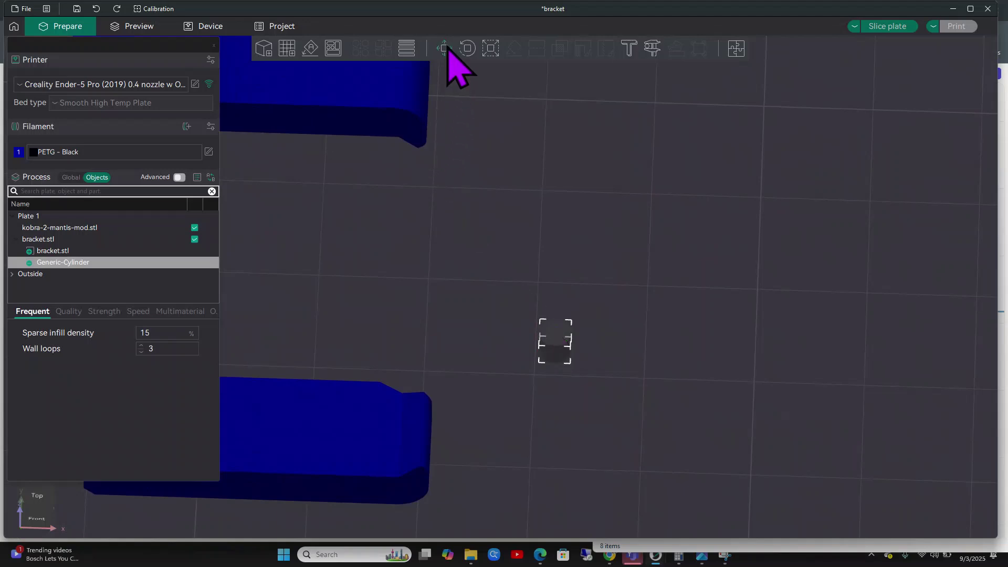
click(490, 49)
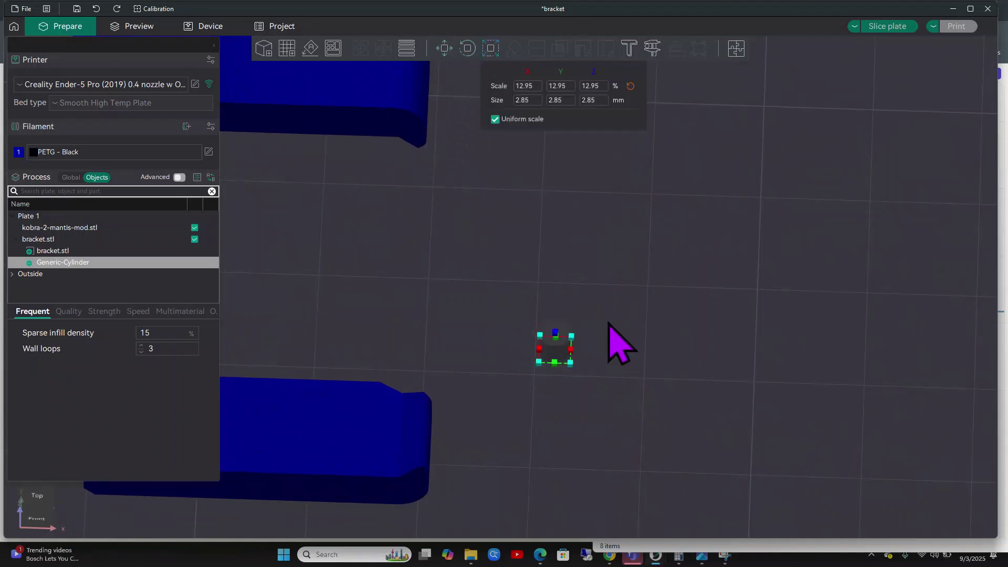
drag(556, 336, 646, 120)
scroll(737, 360, down, 1)
mouse_move(693, 402)
mouse_down()
mouse_move(696, 376)
mouse_move(705, 392)
mouse_up()
scroll(709, 409, down, 5)
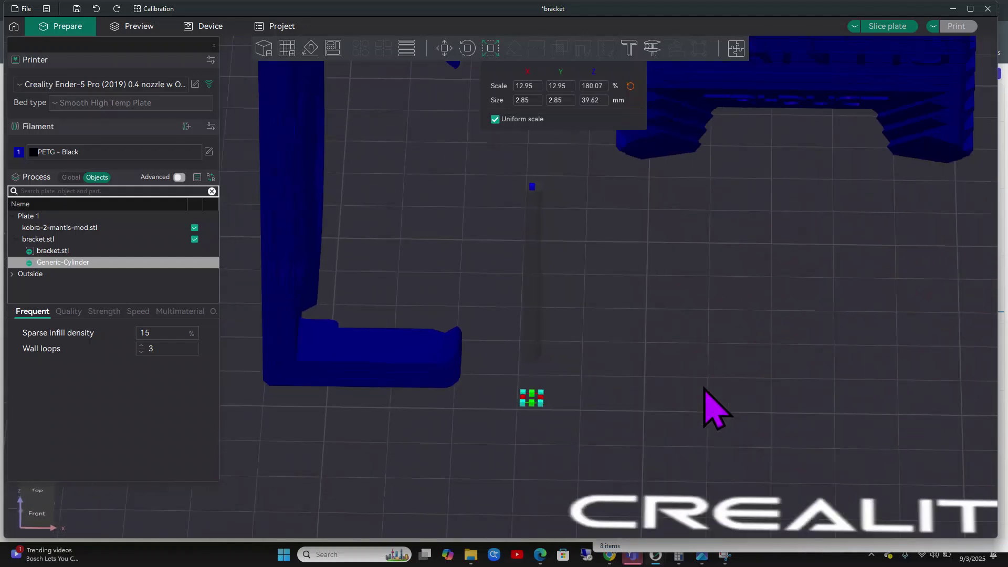
Shift the cylinder slightly beside the bracket and raise it freehand along Z to a position of about -3.5 mm.
click(589, 286)
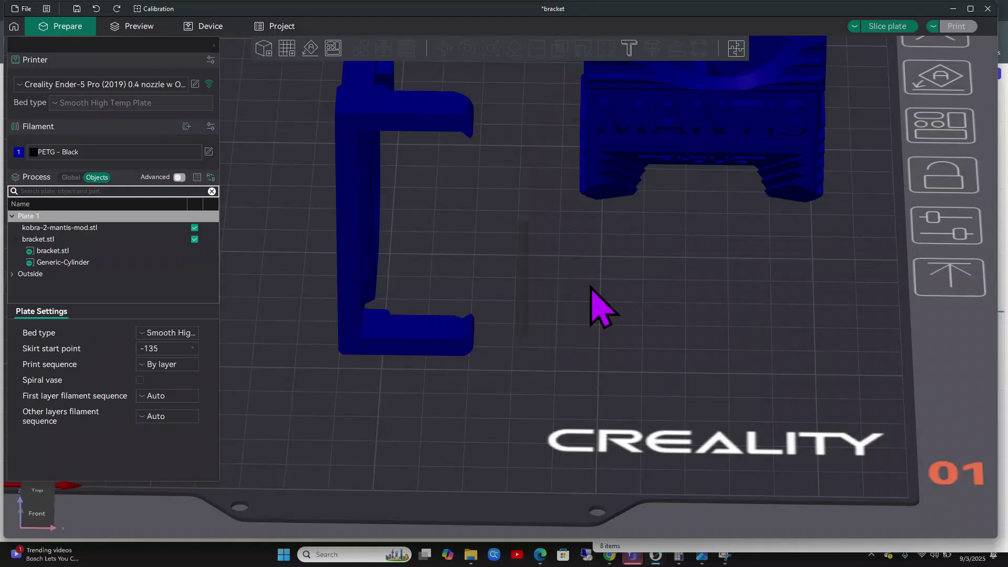
drag(520, 258, 727, 379)
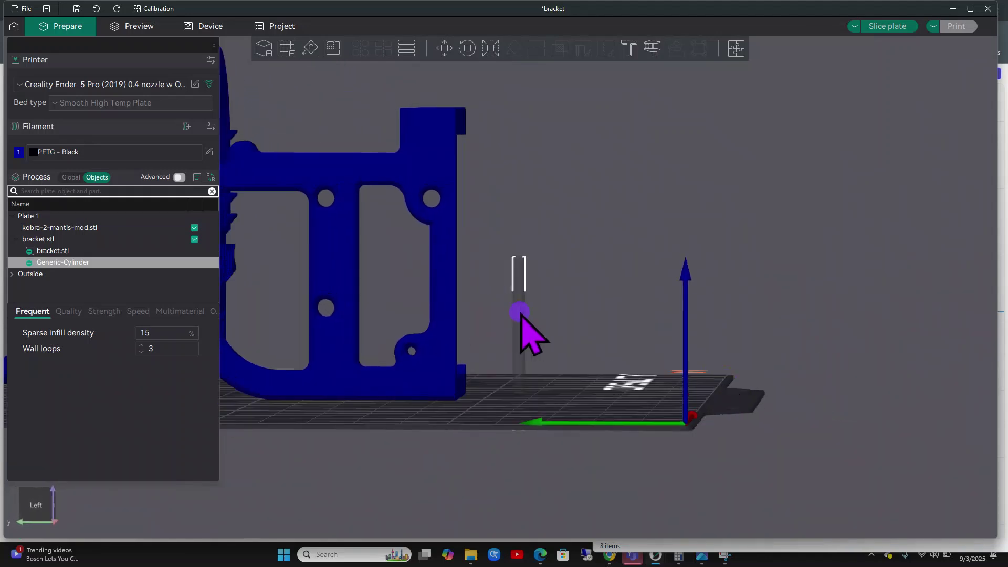
mouse_move(521, 314)
mouse_down()
mouse_move(518, 273)
mouse_move(502, 331)
mouse_move(510, 319)
mouse_up()
drag(590, 405, 538, 405)
click(444, 49)
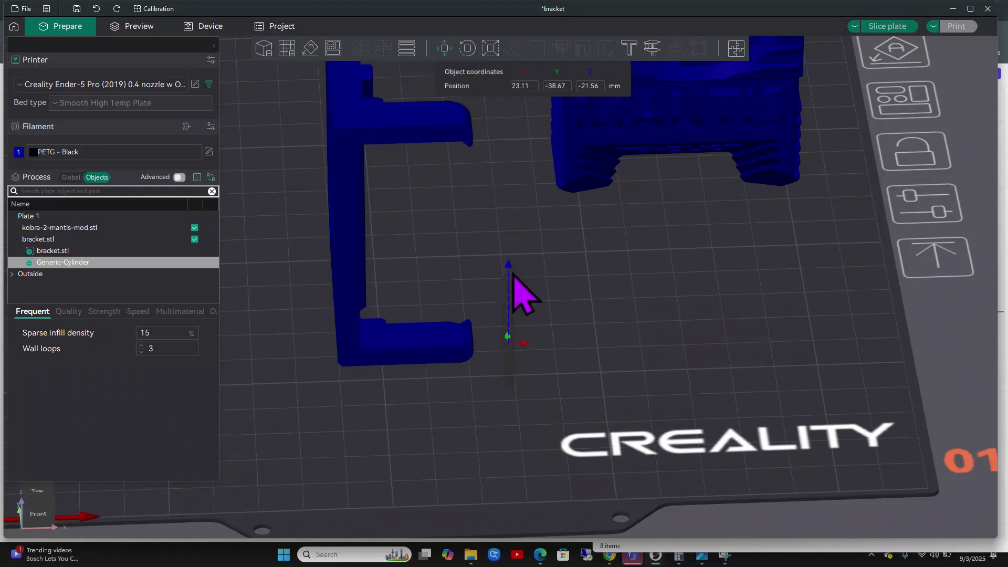
drag(510, 269, 512, 167)
drag(598, 338, 643, 318)
click(613, 379)
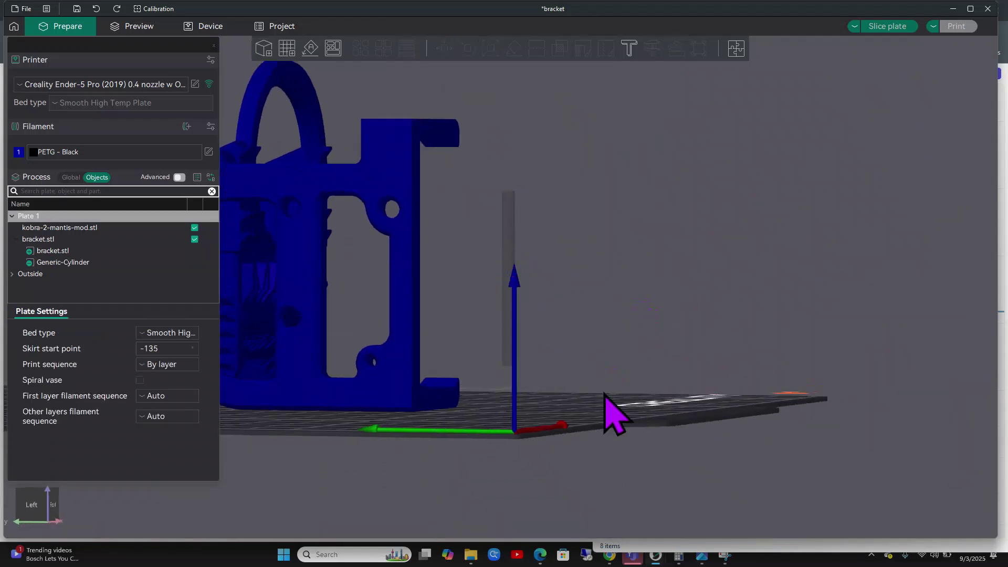
Stretch the negative cylinder further along Z to a height of about 82 mm, taller than the bracket.
drag(603, 405, 612, 412)
click(541, 336)
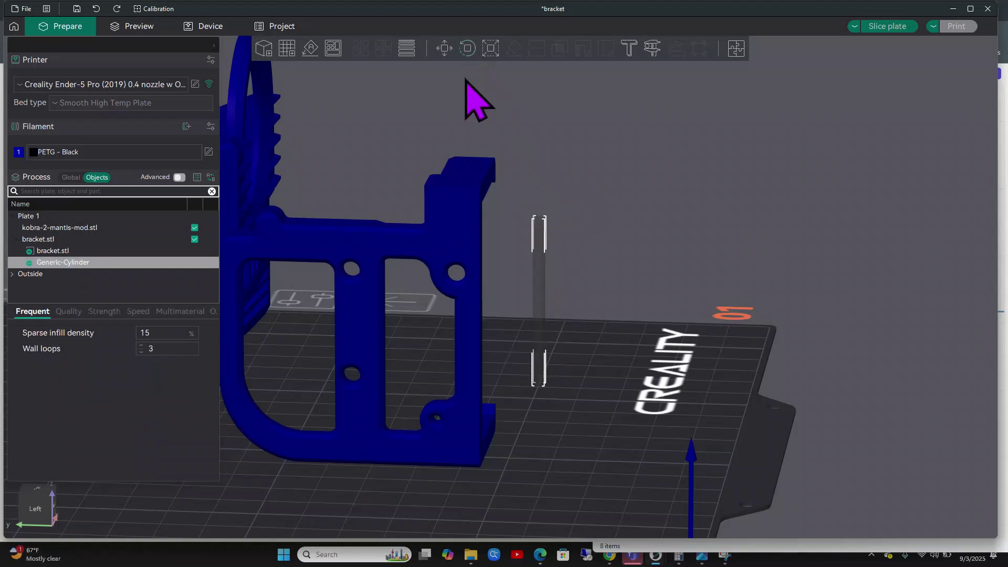
click(443, 49)
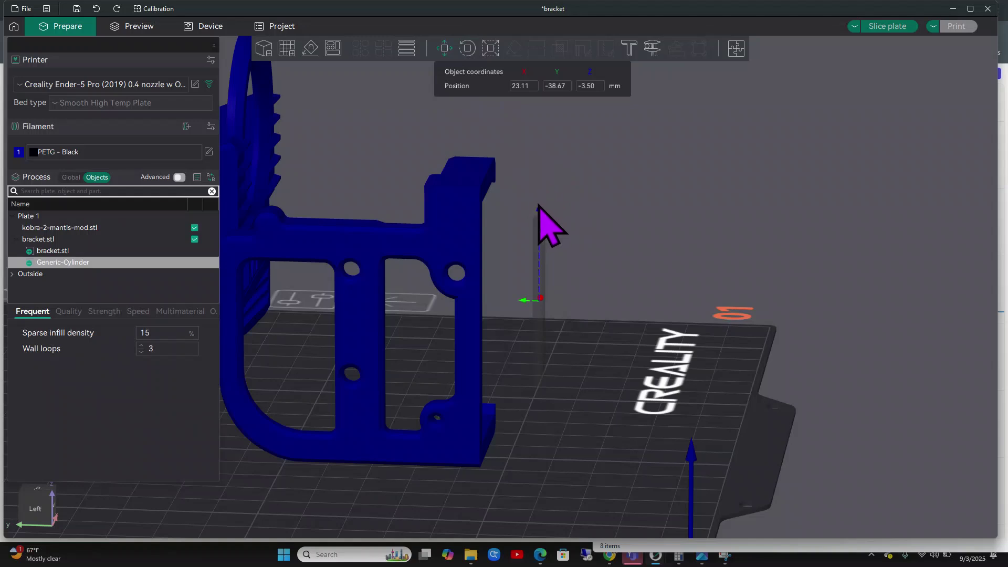
click(490, 50)
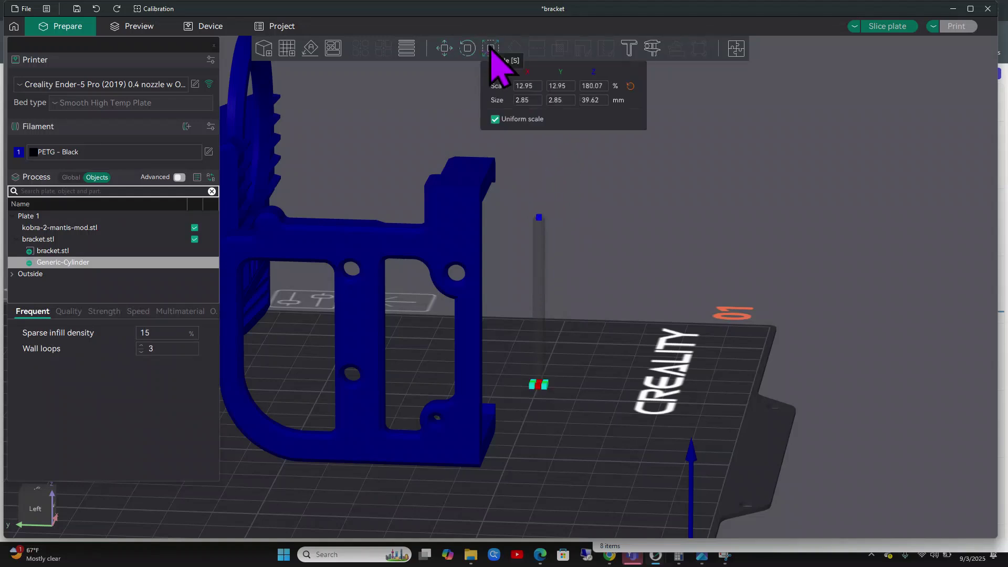
drag(541, 205, 532, 5)
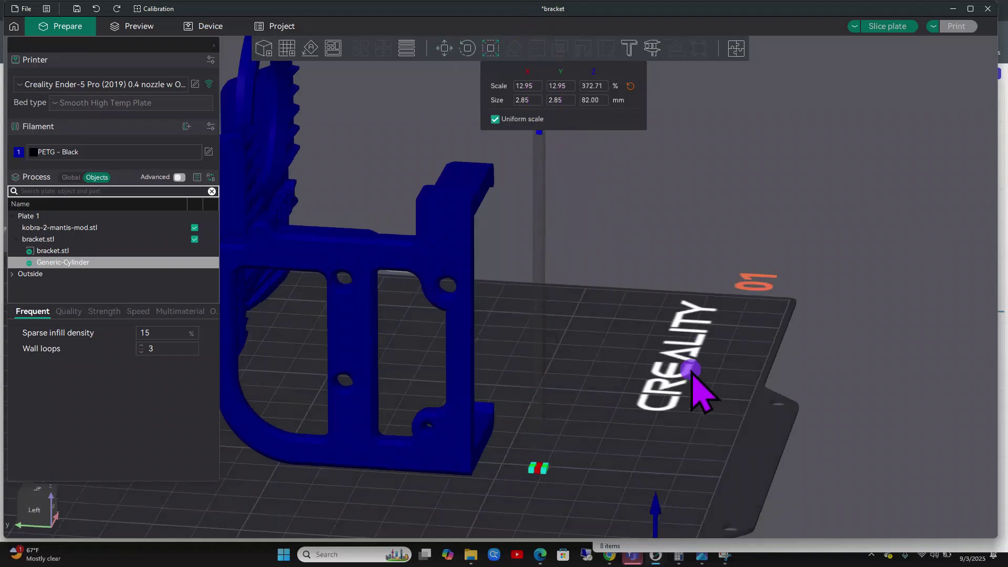
drag(698, 393, 654, 399)
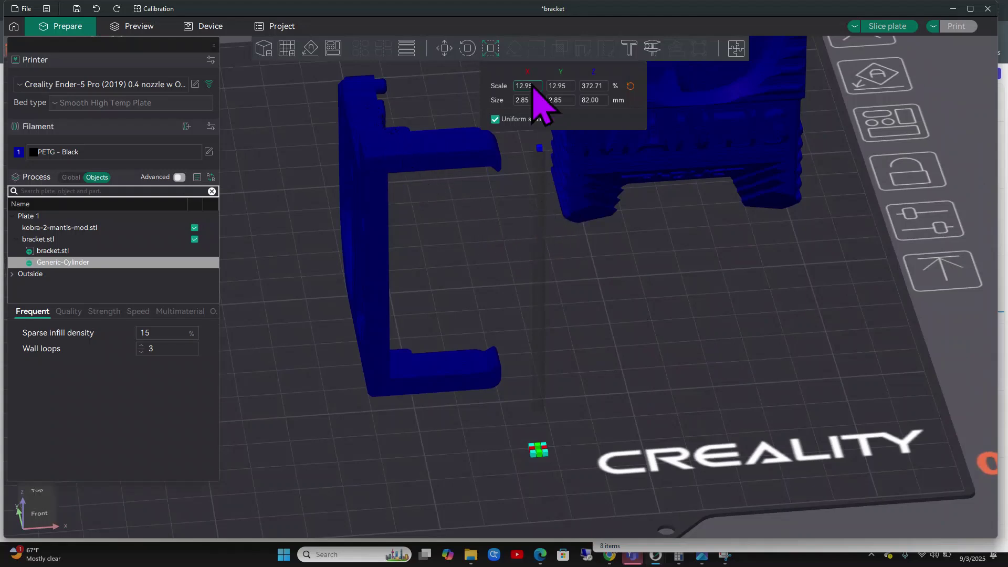
Move the negative cylinder onto the bracket so it passes vertically through both horizontal arms.
click(447, 47)
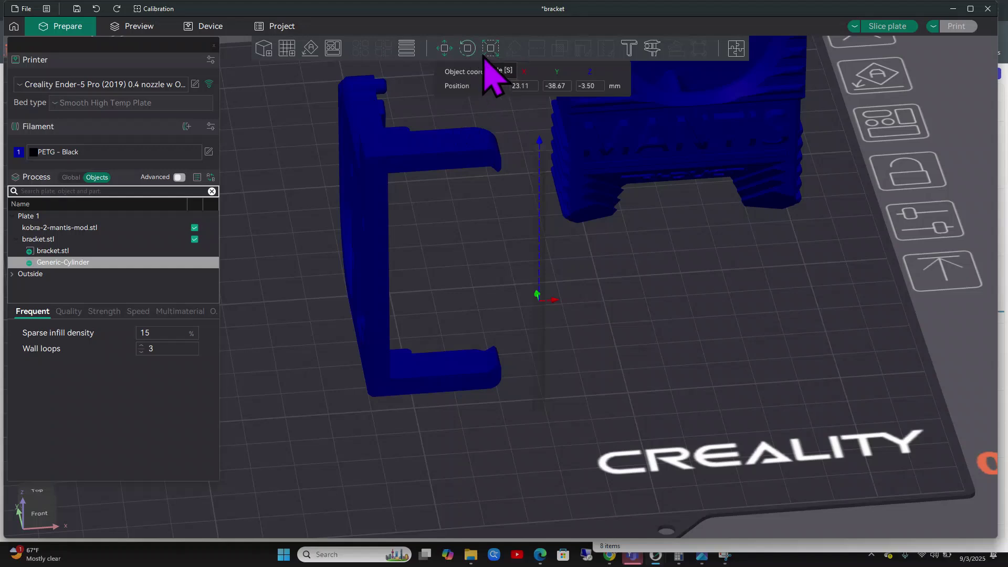
click(445, 48)
drag(745, 357, 756, 387)
drag(536, 207, 398, 181)
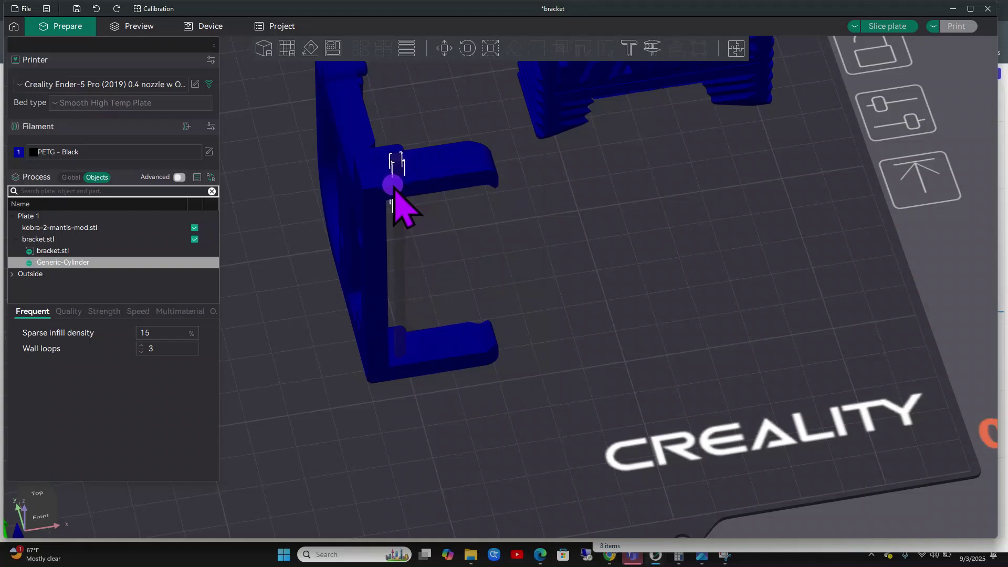
drag(758, 407, 752, 428)
Fine-tune the negative cylinder's position in the bracket arms near the upright, checking it from several angles.
drag(548, 370, 627, 350)
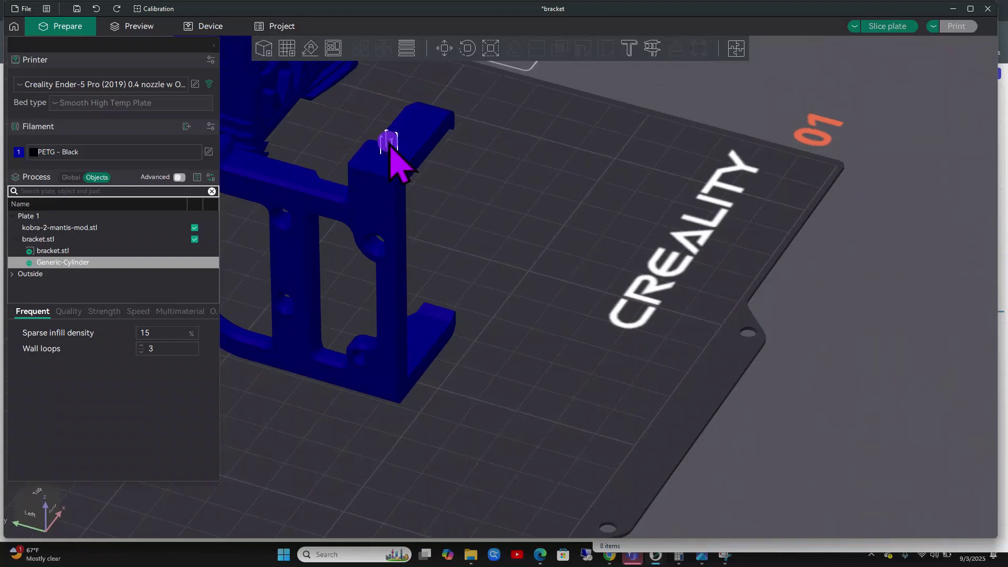
drag(592, 252, 550, 310)
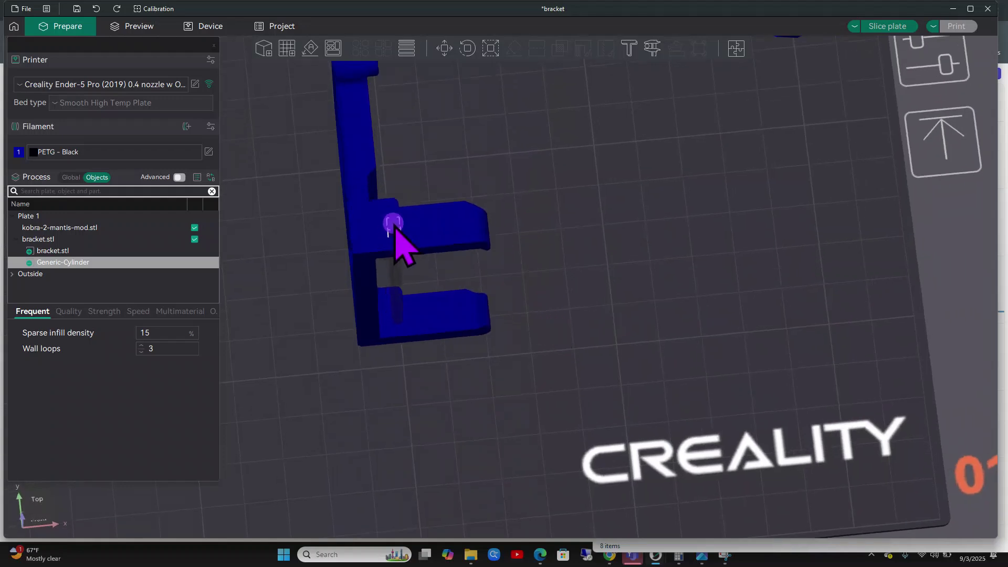
drag(681, 377, 656, 391)
drag(538, 255, 723, 338)
scroll(529, 252, up, 5)
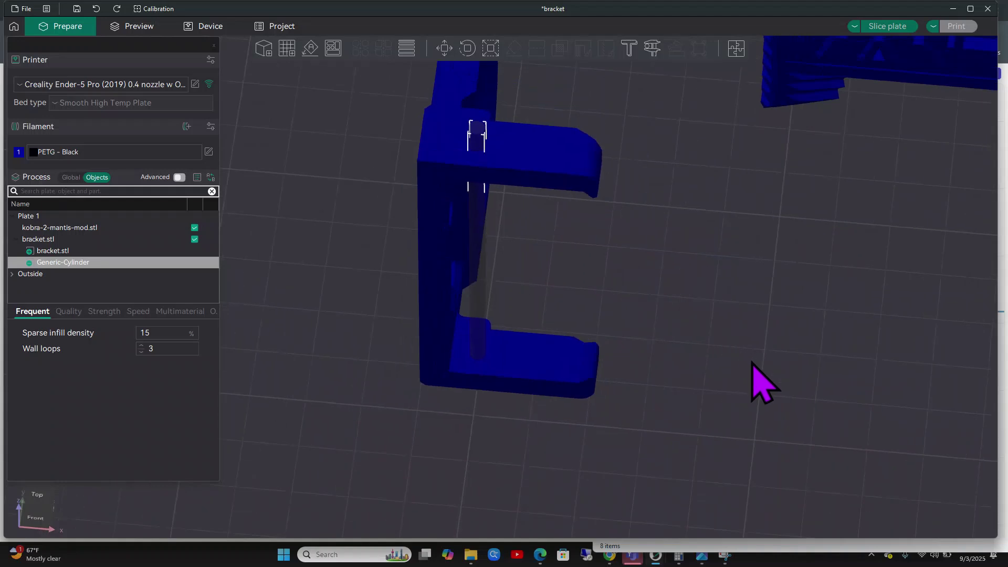
scroll(754, 364, down, 2)
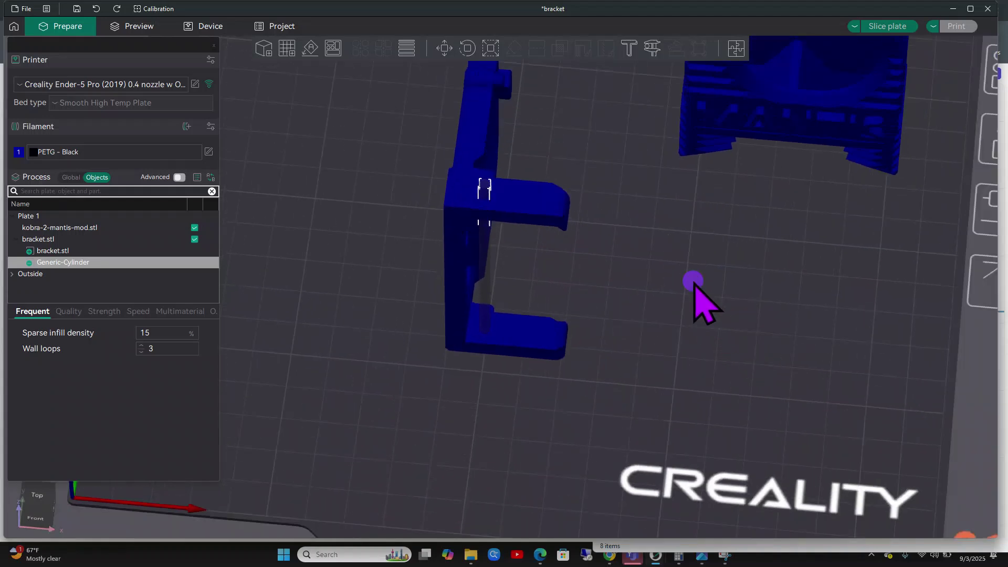
drag(694, 285, 697, 287)
Delete the kobra-2-mantis-mod model from the plate.
click(795, 101)
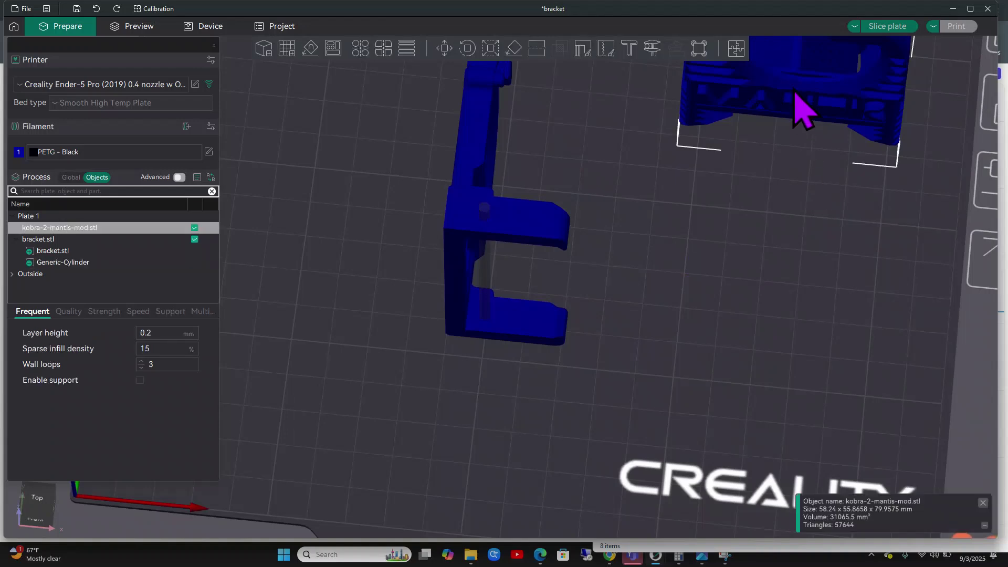
scroll(802, 315, up, 3)
scroll(808, 318, down, 3)
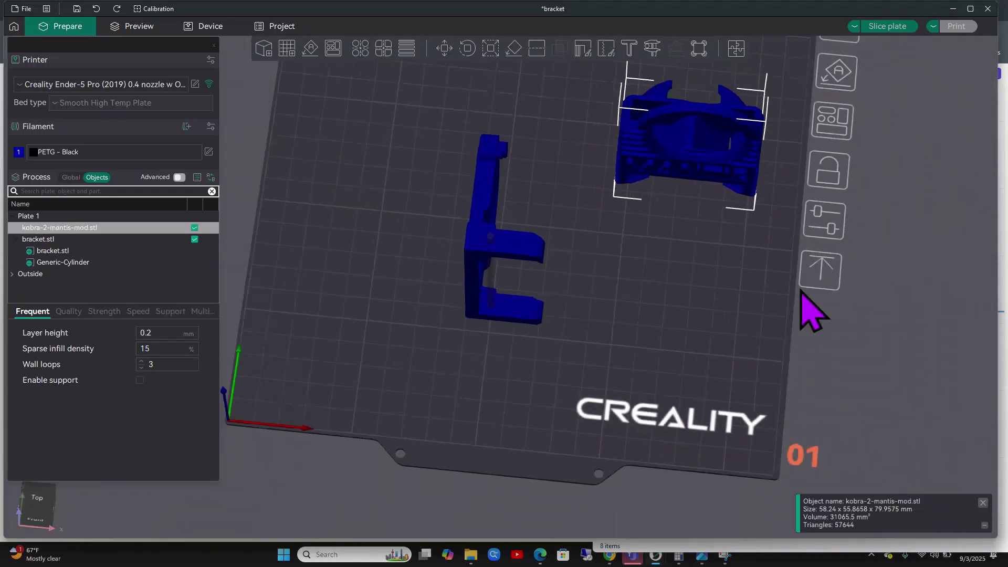
key(Delete)
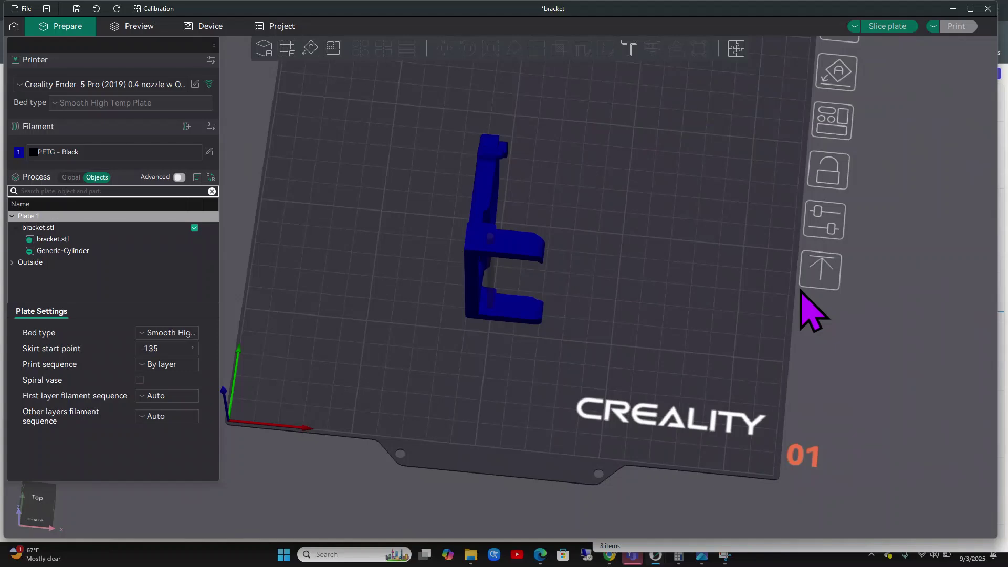
Slice the plate and examine the hole cut through both bracket arms in the sliced preview.
drag(619, 295, 670, 314)
drag(588, 171, 642, 344)
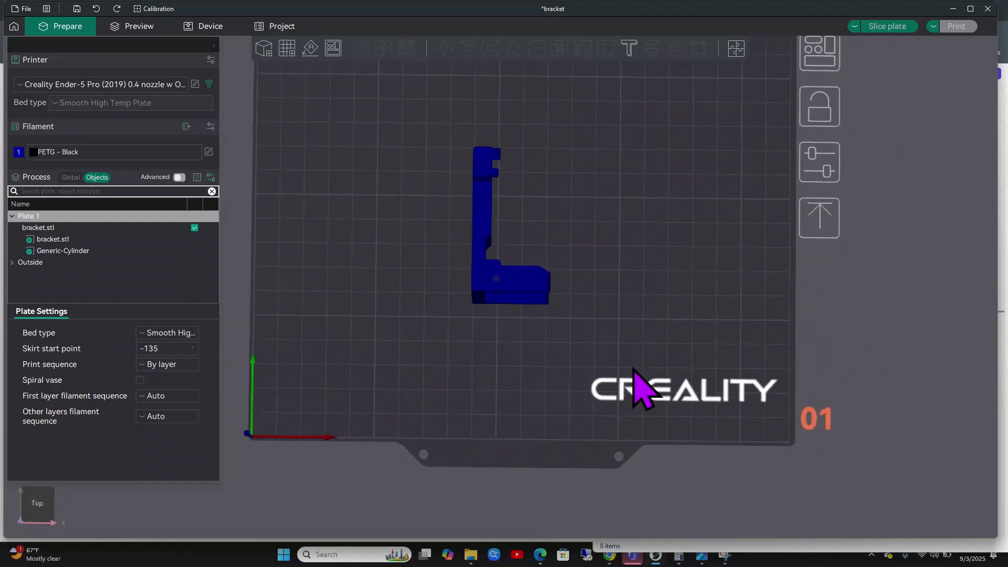
scroll(617, 367, up, 4)
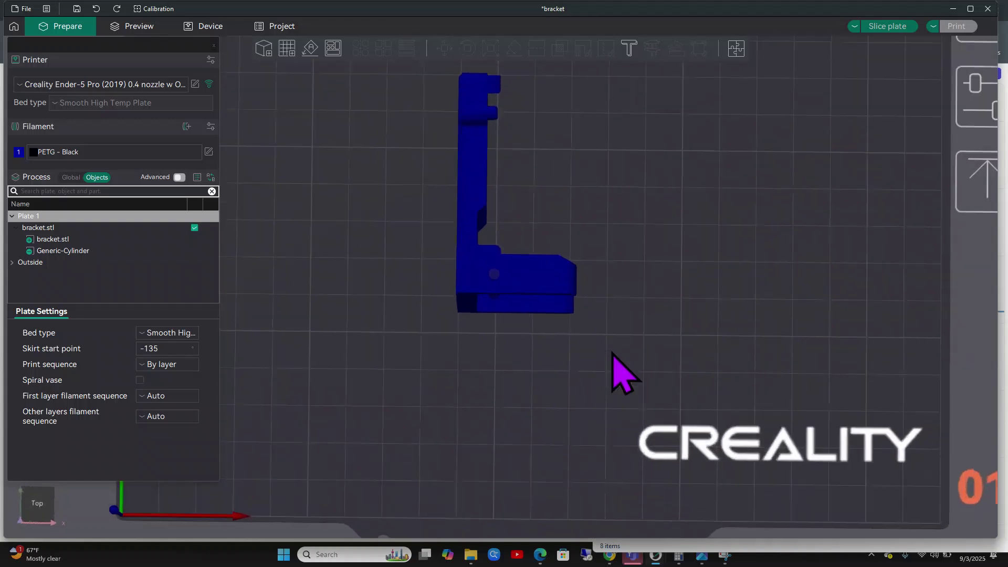
drag(692, 395, 694, 375)
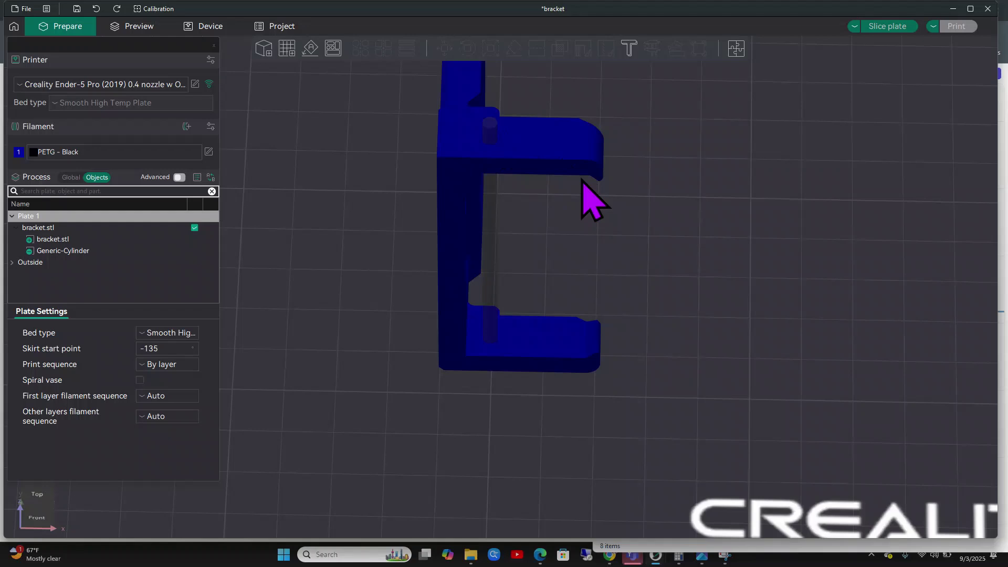
click(888, 27)
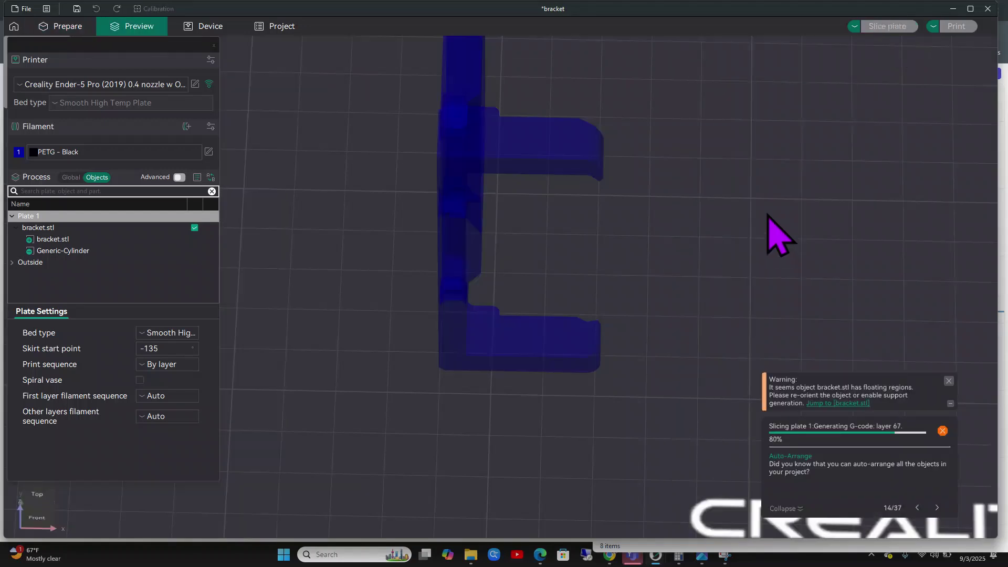
mouse_move(696, 303)
mouse_down()
mouse_move(627, 370)
mouse_move(668, 373)
mouse_move(668, 392)
mouse_move(677, 344)
mouse_move(685, 350)
mouse_move(707, 328)
mouse_move(675, 360)
mouse_move(657, 362)
mouse_move(679, 339)
mouse_move(667, 343)
mouse_up()
drag(639, 241, 640, 241)
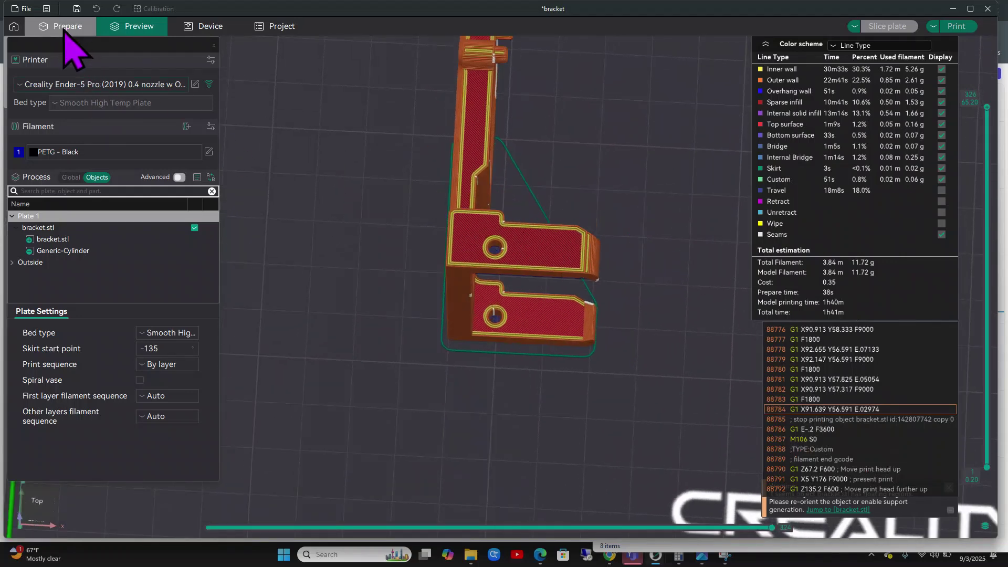
Export all objects as one STL file named "bracket with screw hole" in the Downloads folder.
click(27, 9)
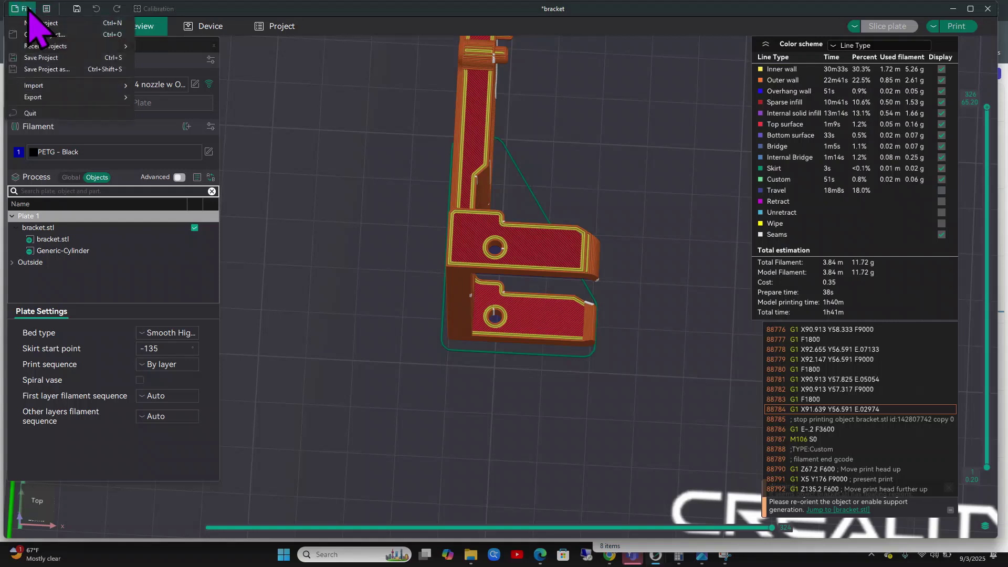
mouse_move(105, 97)
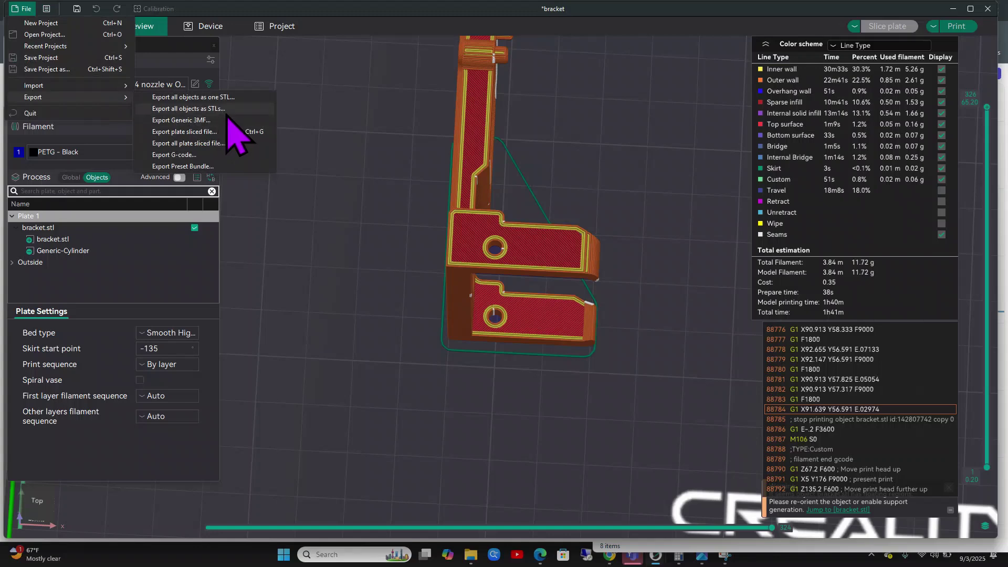
click(227, 98)
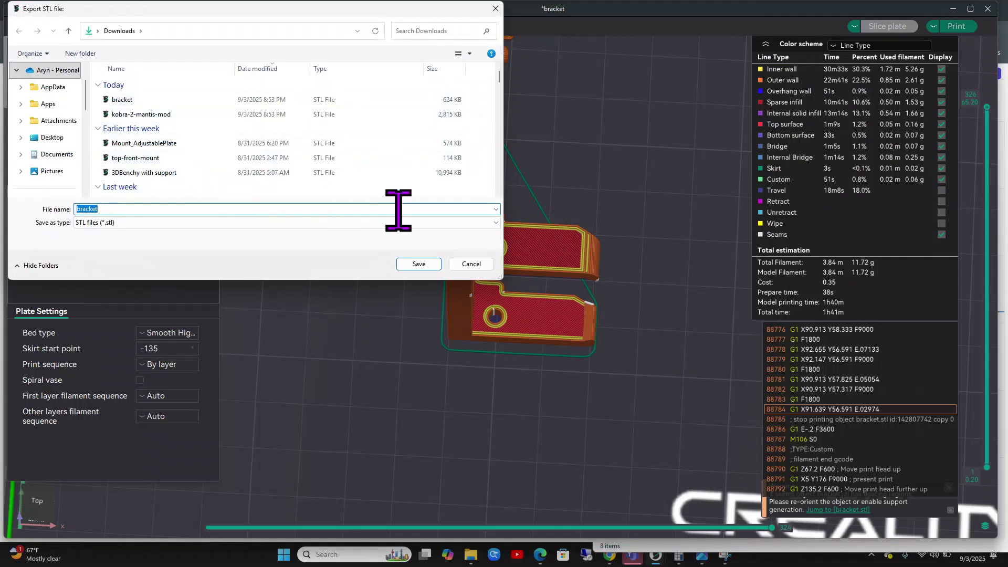
click(273, 208)
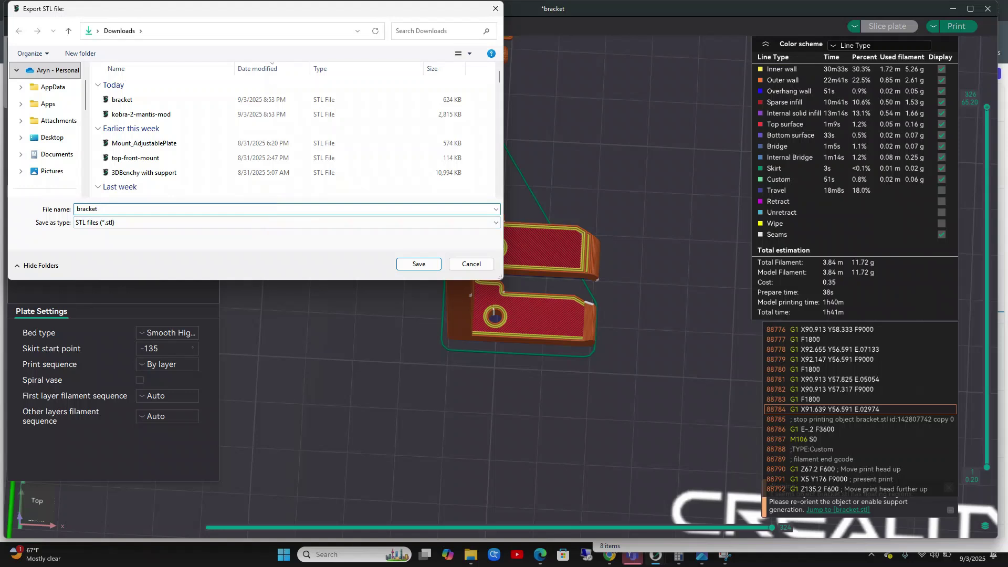
text(with screw hole)
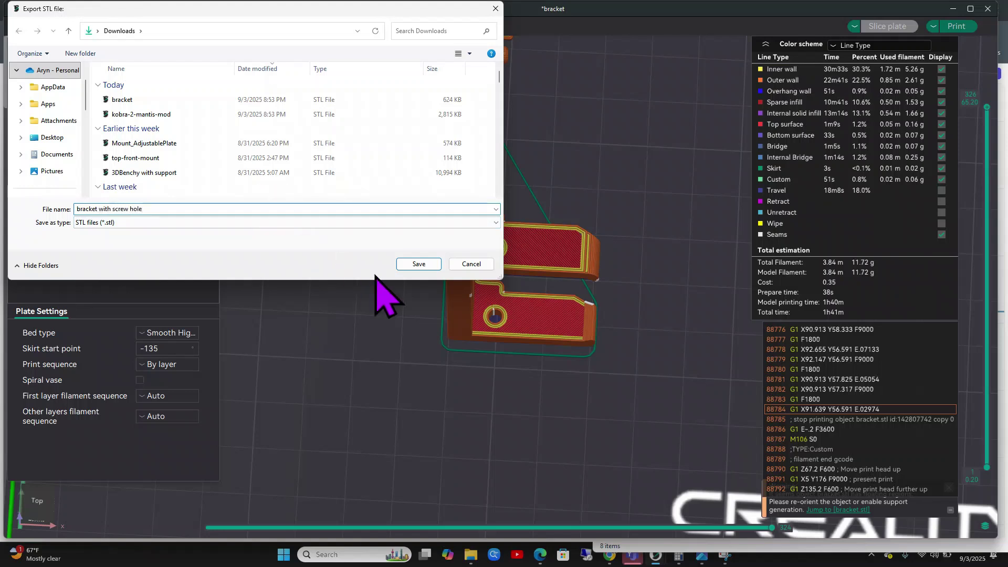
click(419, 264)
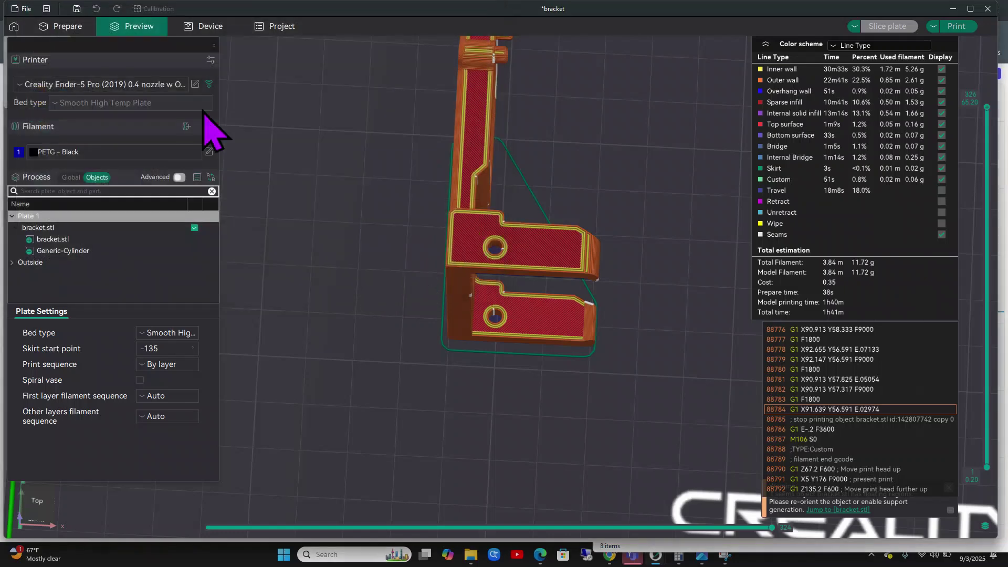
Export the model as a generic 3MF file named "bracket with holes" in the Downloads folder.
click(23, 9)
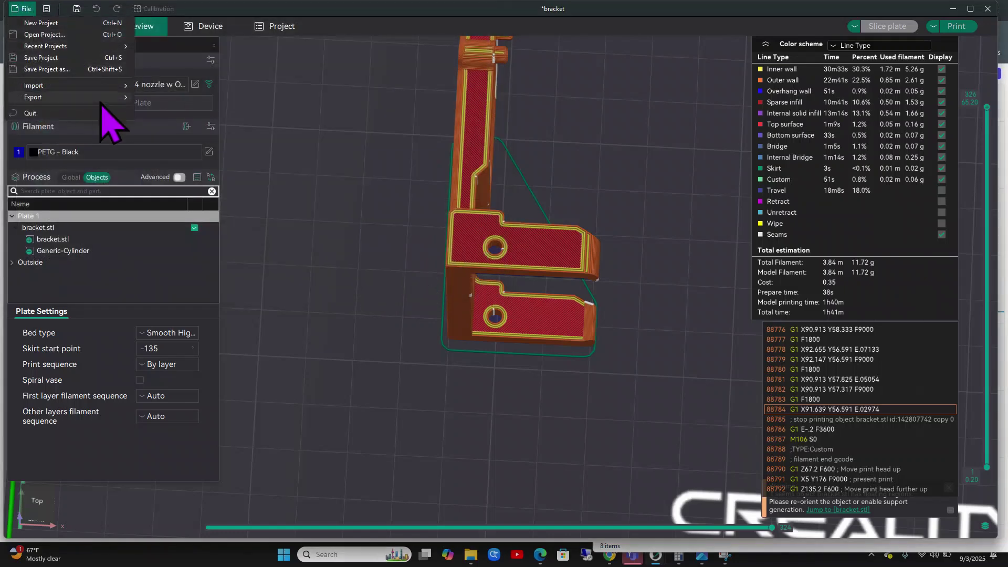
mouse_move(112, 98)
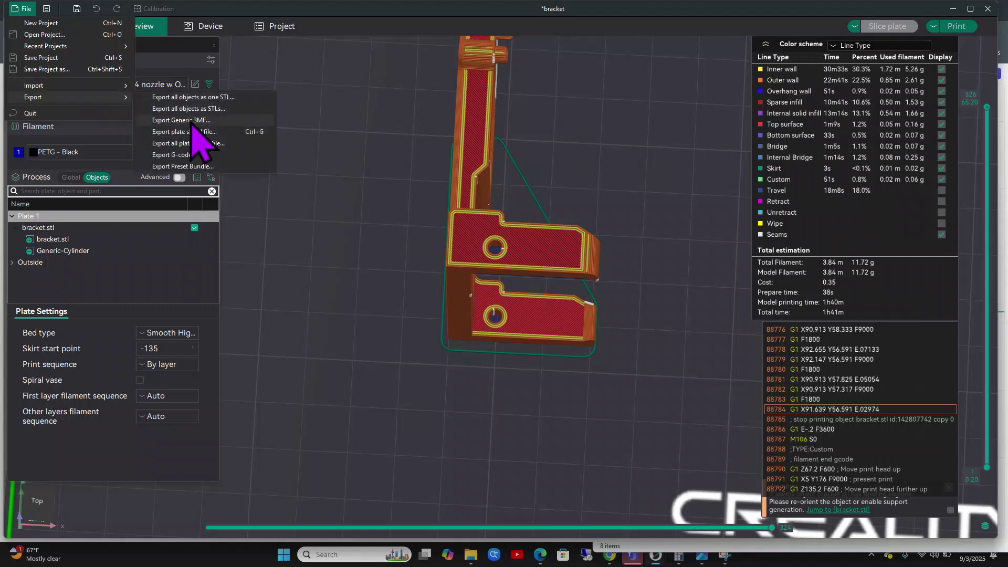
click(229, 121)
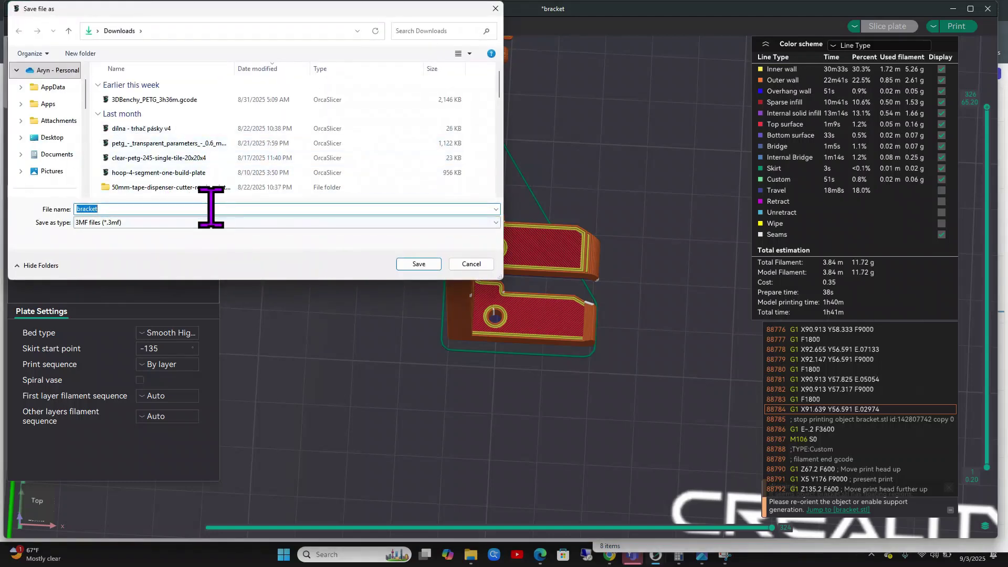
click(210, 208)
text(with holes)
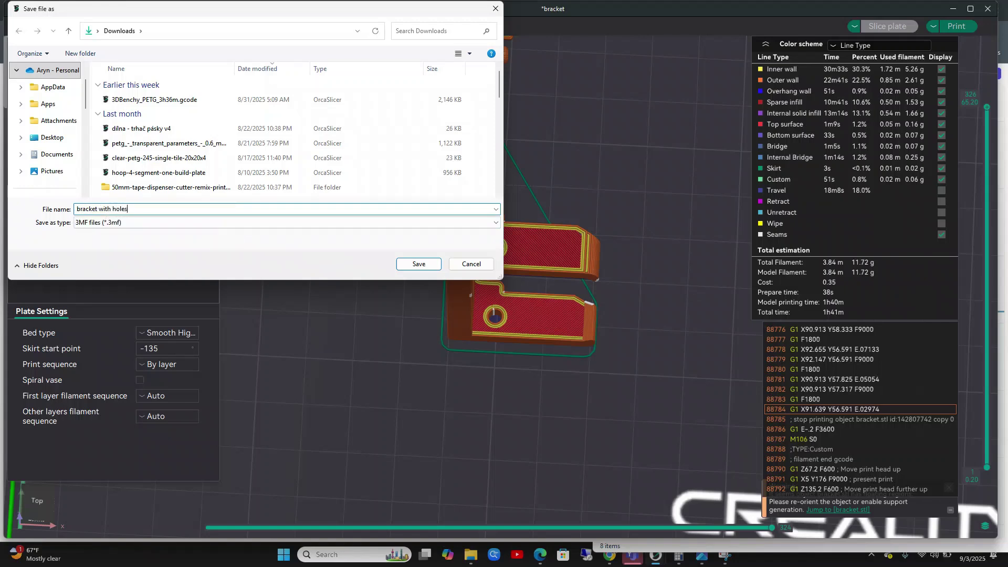
click(419, 264)
Return to the model preparation view and delete the bracket with its cylinder from the plate.
scroll(420, 268, down, 2)
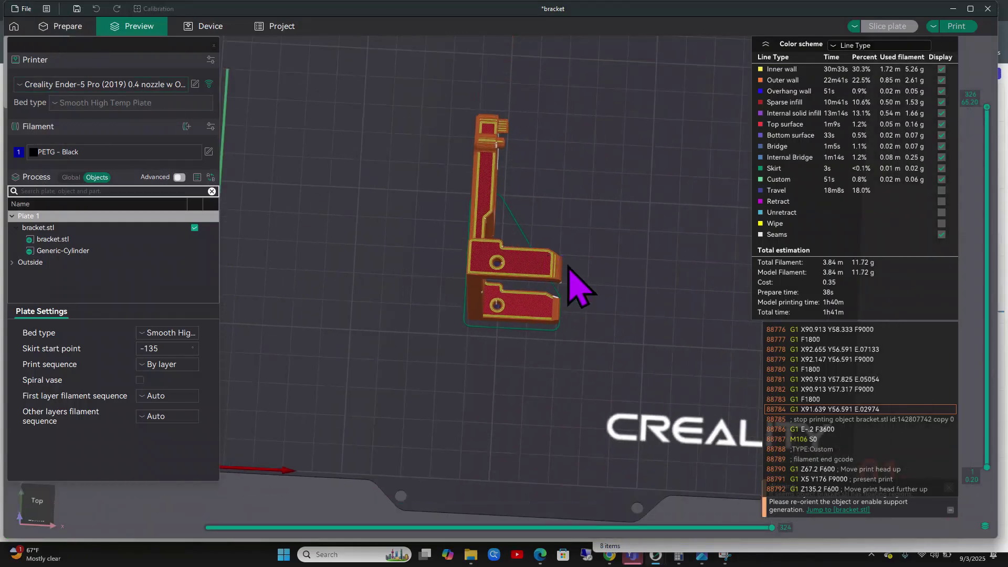
click(56, 27)
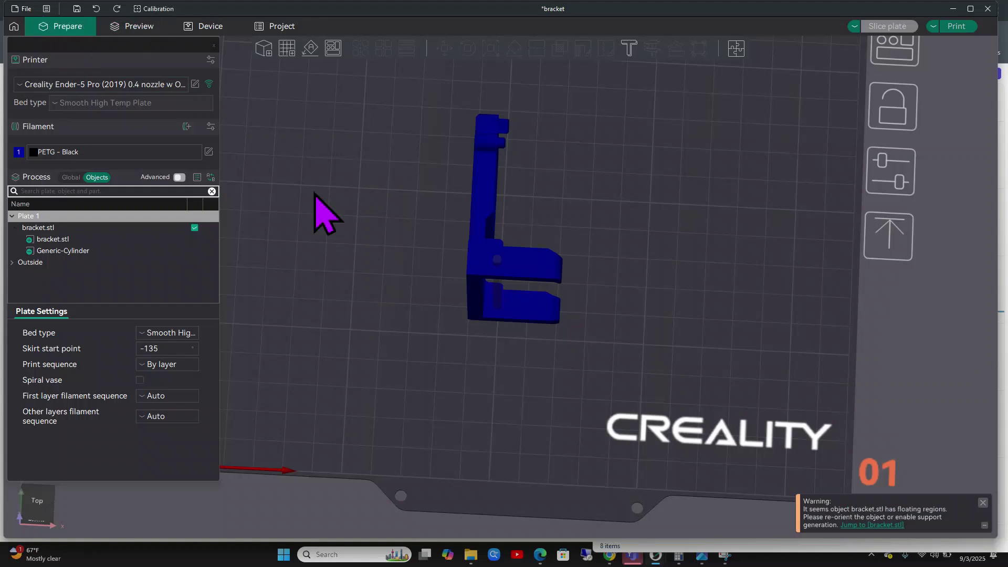
click(528, 282)
drag(680, 322, 689, 339)
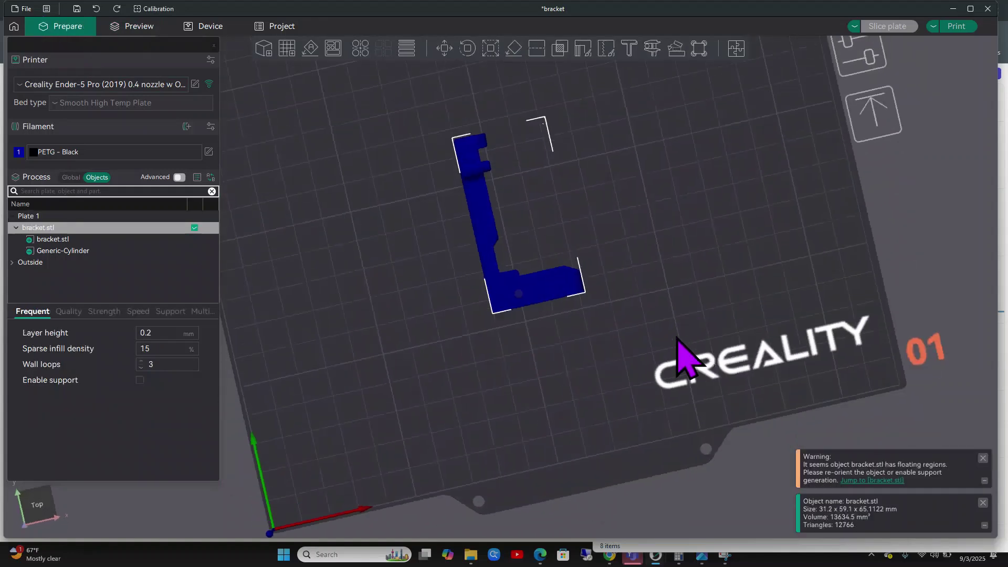
key(Delete)
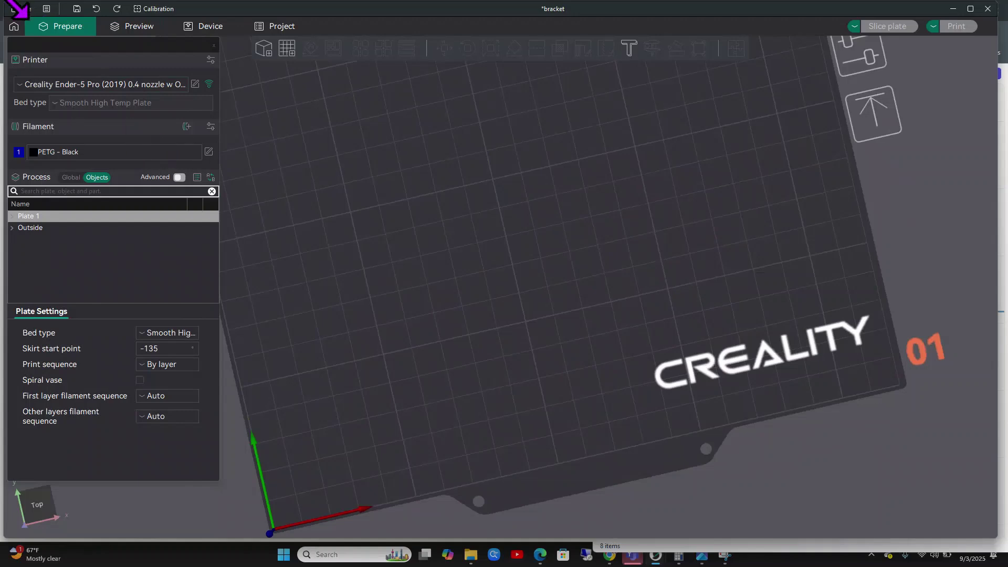
Import the exported 3MF file "bracket with holes" from the Downloads folder.
click(22, 9)
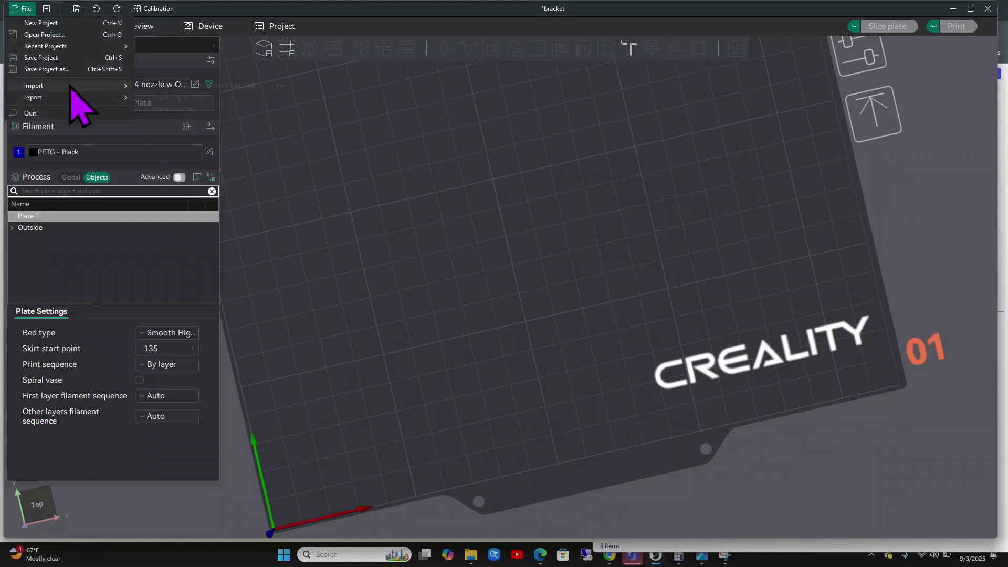
mouse_move(71, 86)
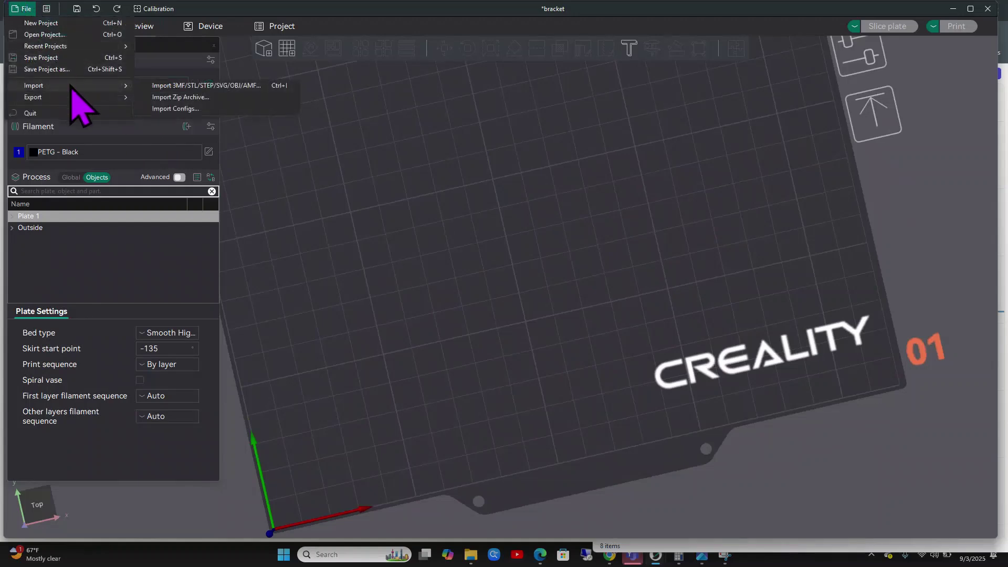
click(187, 86)
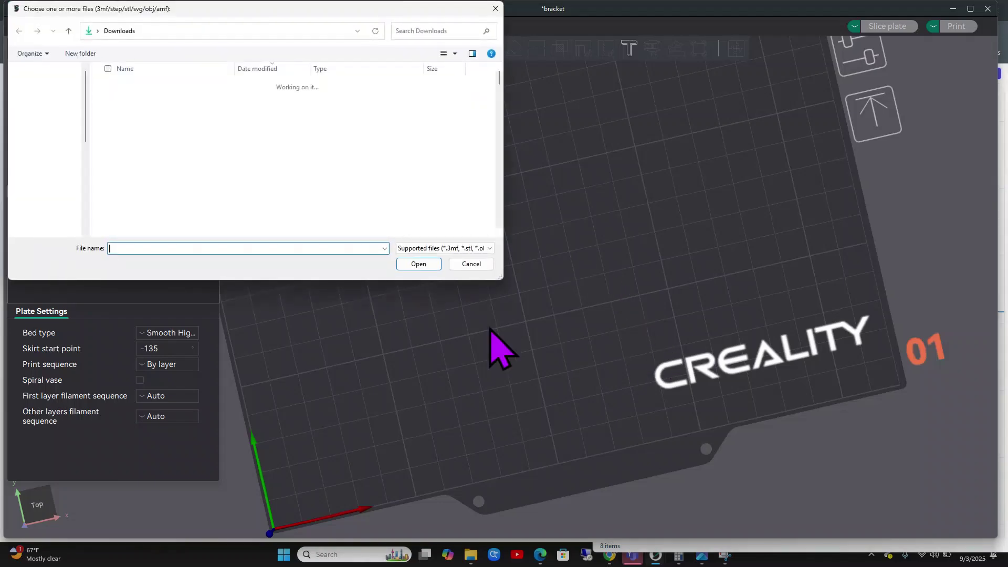
double_click(140, 100)
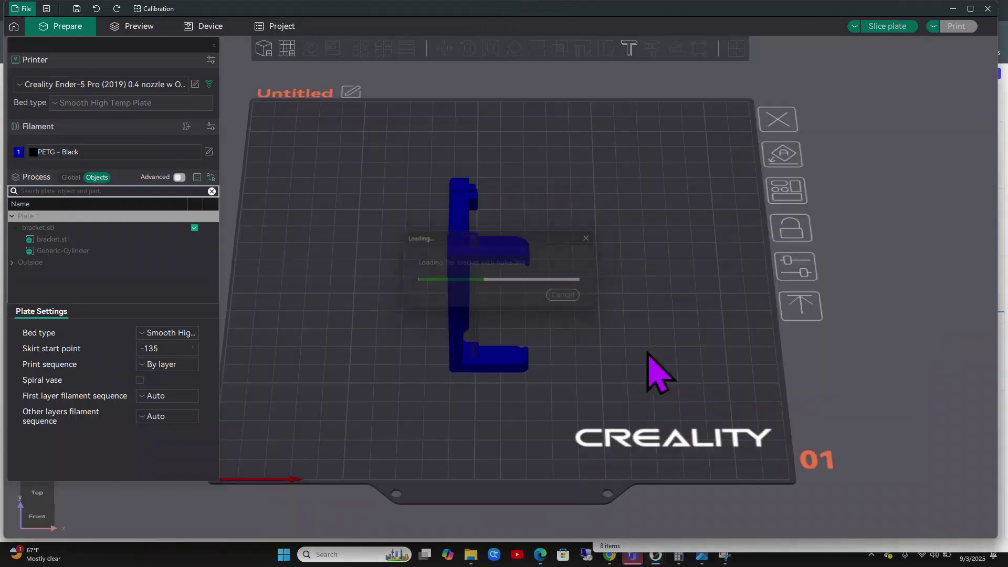
Move the imported bracket's negative cylinder away from the upright to near the free ends of both horizontal arms.
mouse_move(650, 367)
mouse_down()
mouse_move(653, 354)
mouse_move(657, 368)
mouse_move(645, 367)
mouse_up()
scroll(646, 368, up, 3)
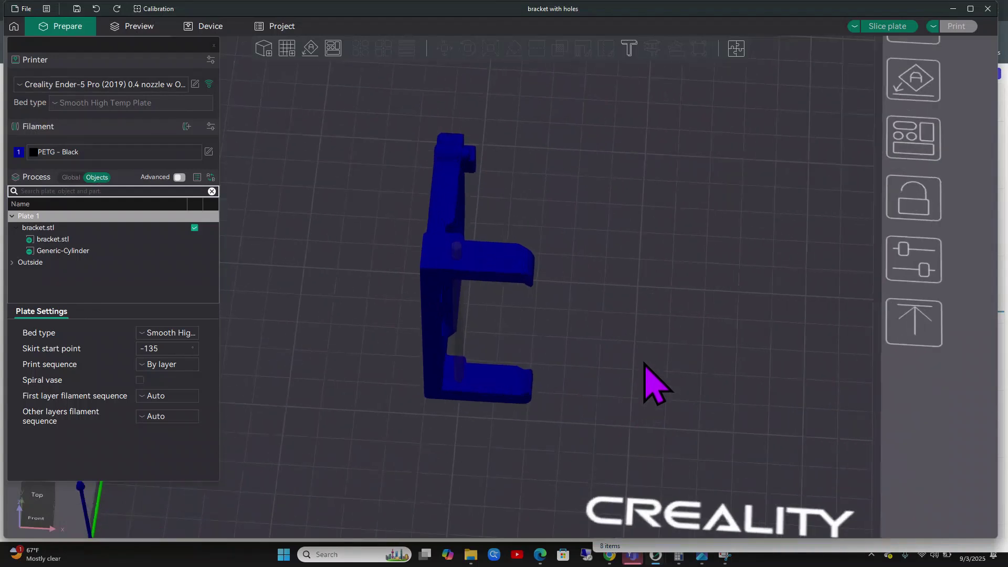
click(463, 314)
drag(462, 314, 509, 319)
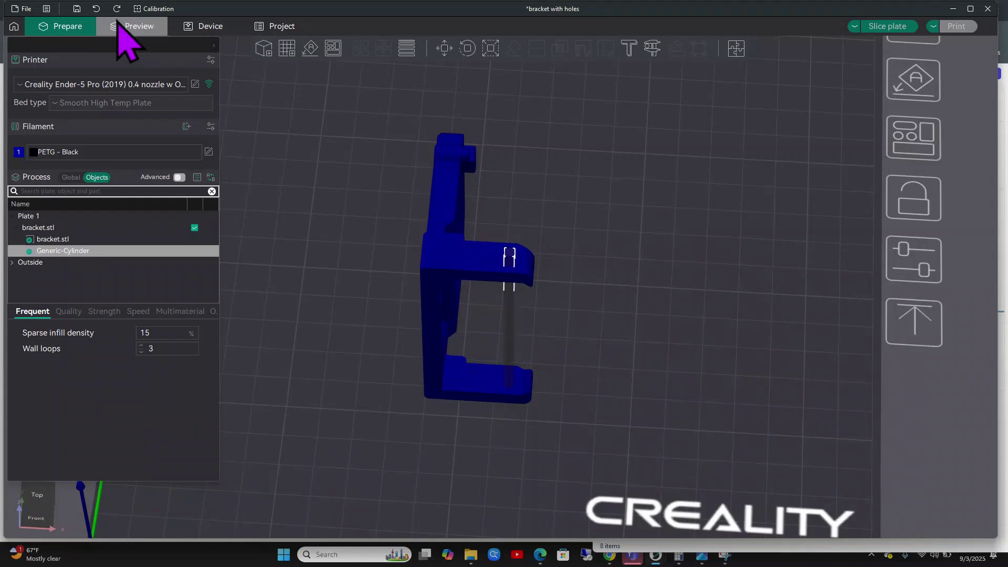
Slice the plate and inspect the relocated holes near the ends of the bracket arms.
click(893, 27)
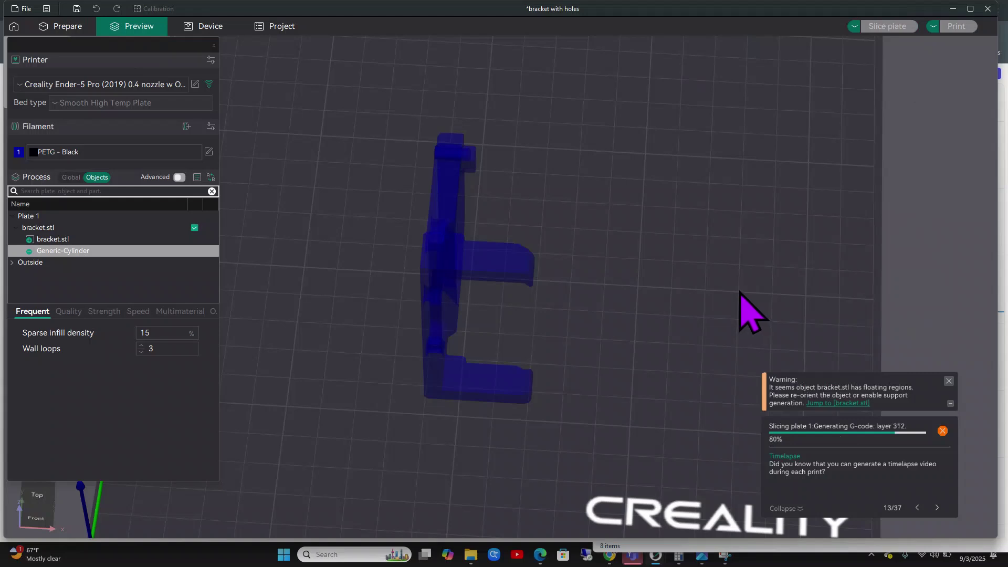
drag(741, 290, 628, 382)
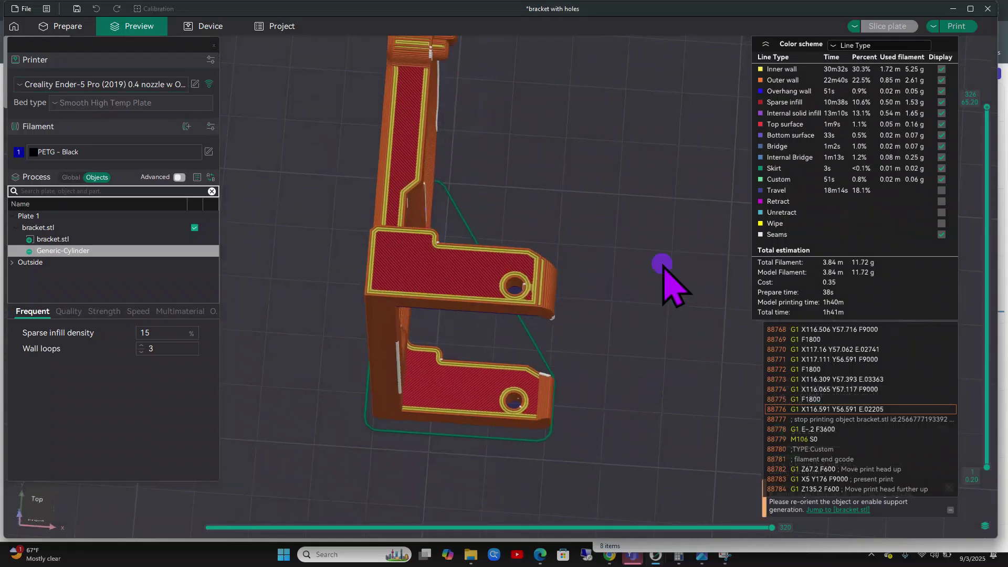
scroll(549, 302, down, 2)
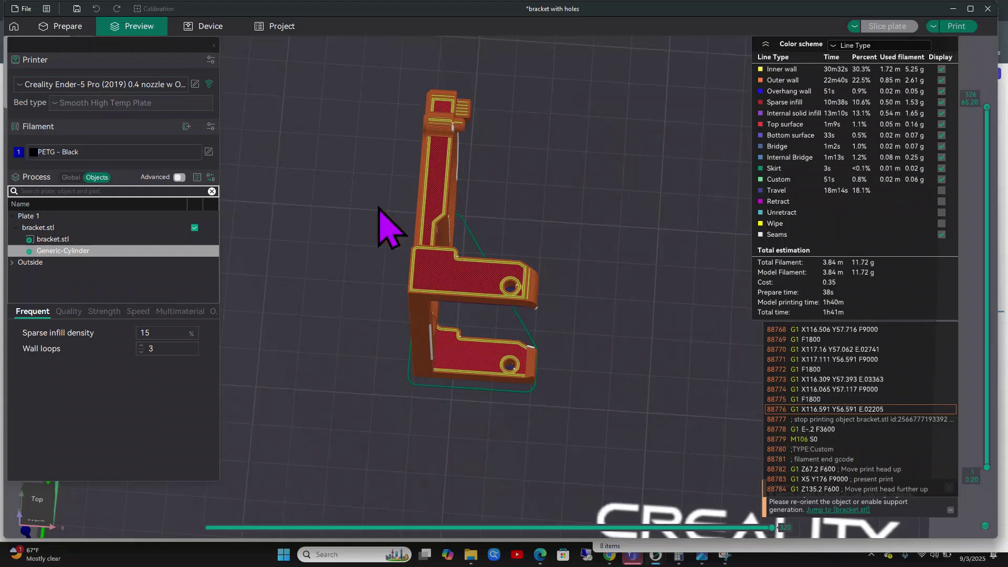
Go back to the model preparation view and remove the modified bracket from the plate.
click(79, 27)
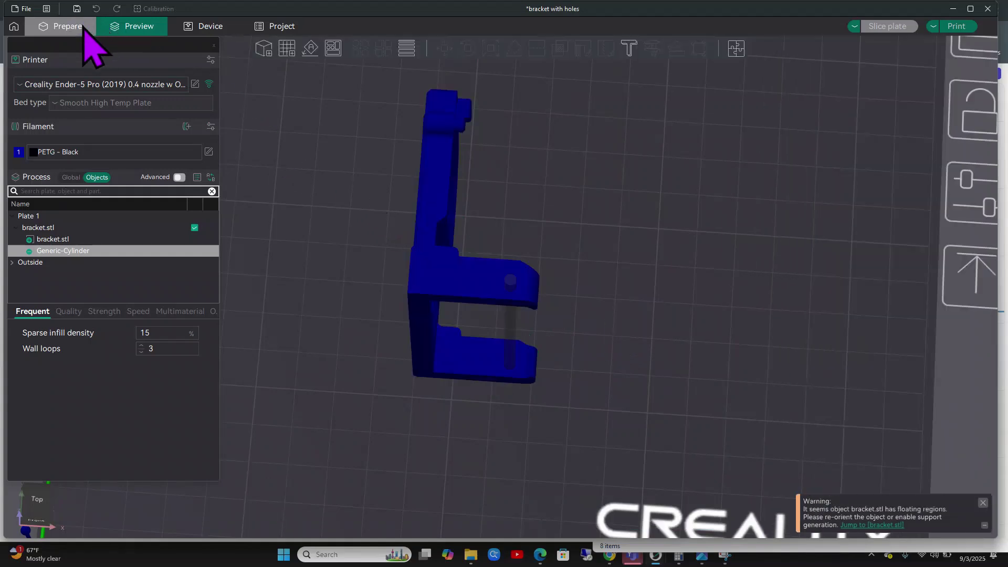
click(457, 286)
key(Delete)
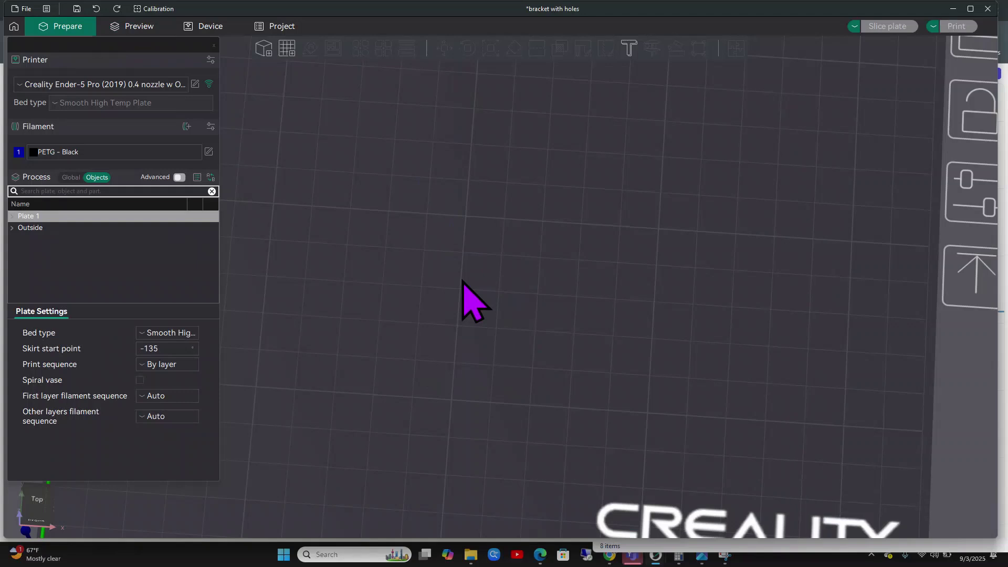
Import a fresh copy of the "bracket with holes" 3MF file from the home page.
click(14, 27)
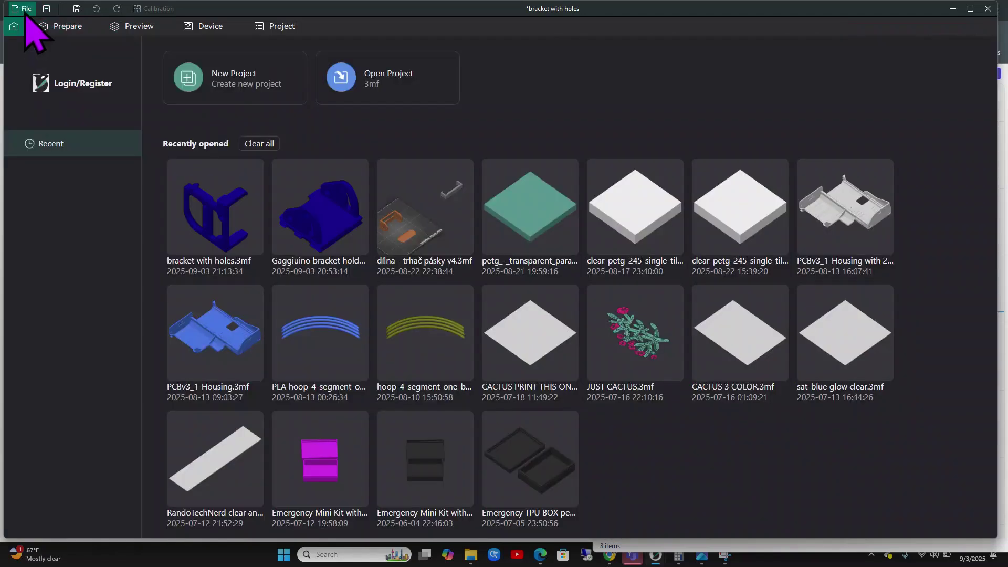
click(22, 8)
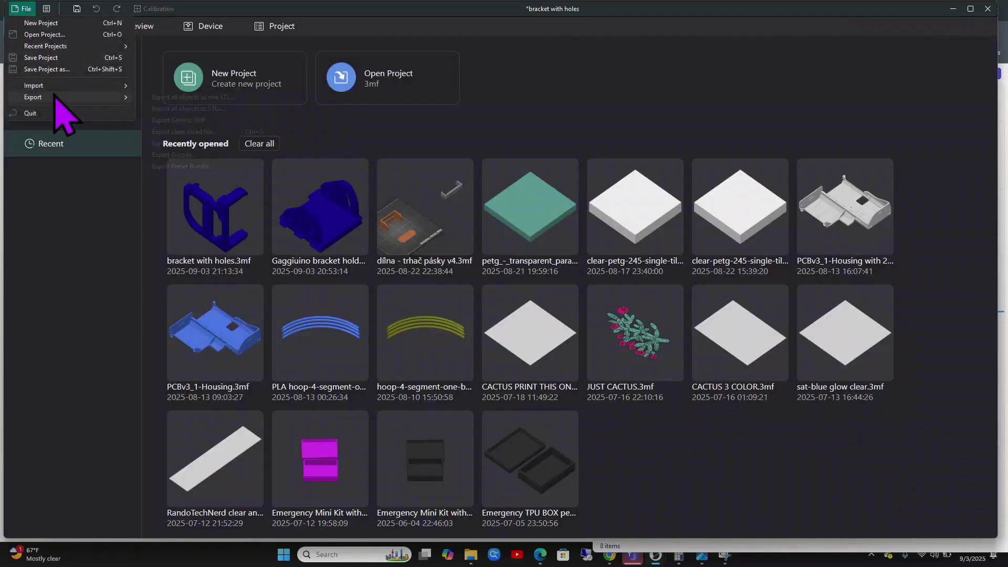
mouse_move(58, 86)
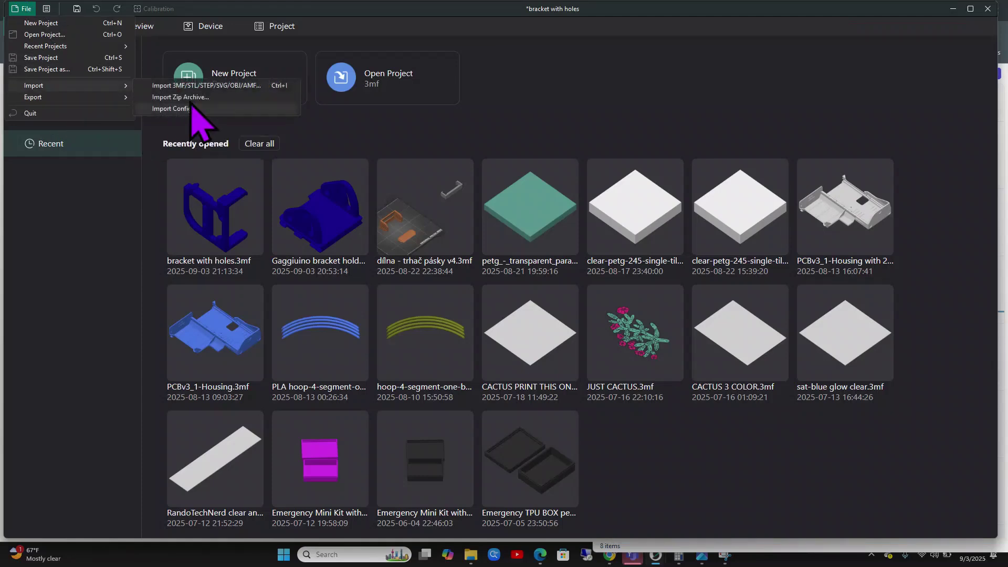
click(199, 86)
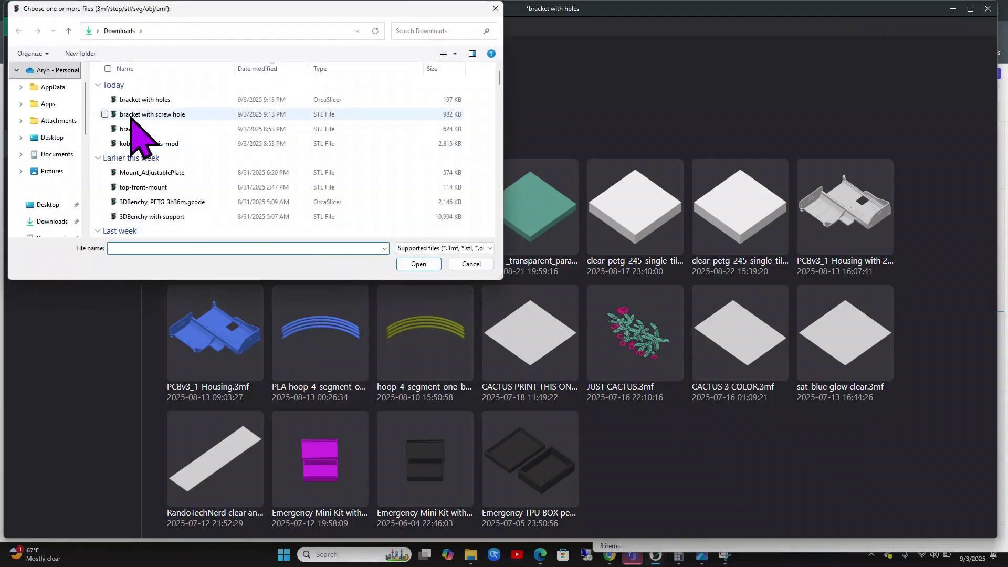
double_click(148, 101)
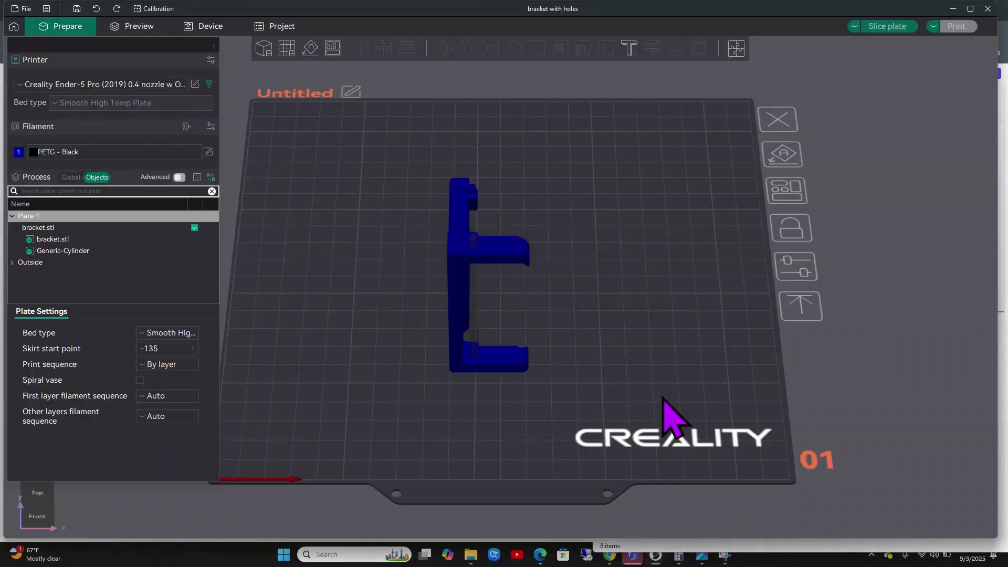
Resize the imported bracket's negative cylinder to 2.90 mm in both X and Y, without changing its height.
scroll(666, 414, up, 5)
mouse_move(447, 205)
mouse_down()
mouse_move(525, 208)
mouse_move(439, 197)
mouse_move(450, 203)
mouse_up()
drag(658, 299, 705, 350)
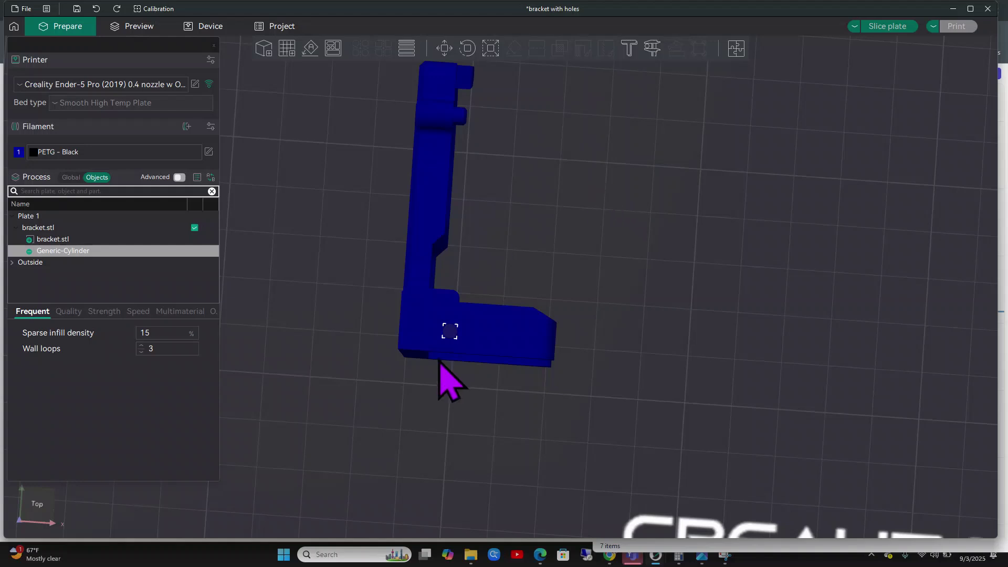
click(489, 50)
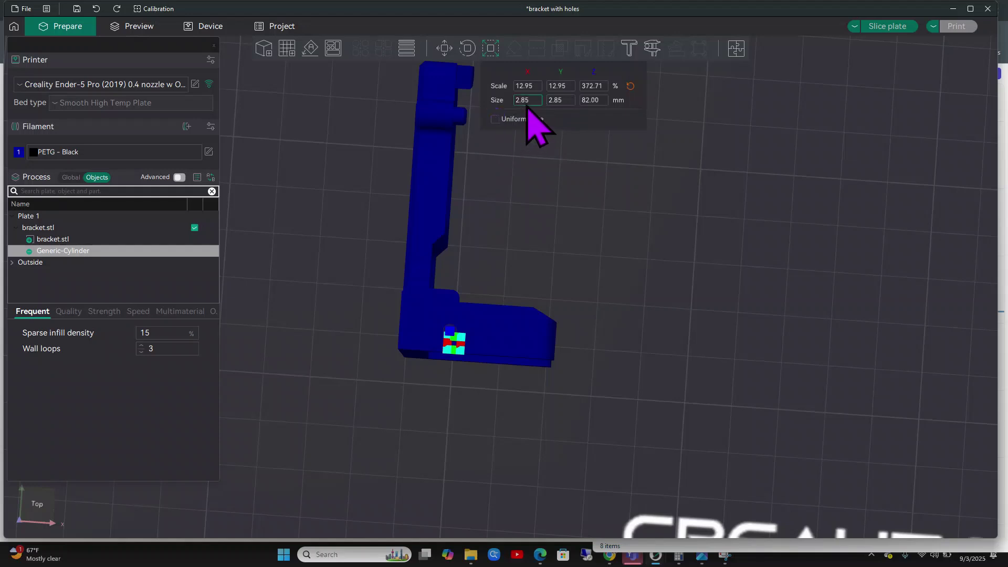
drag(725, 348, 716, 320)
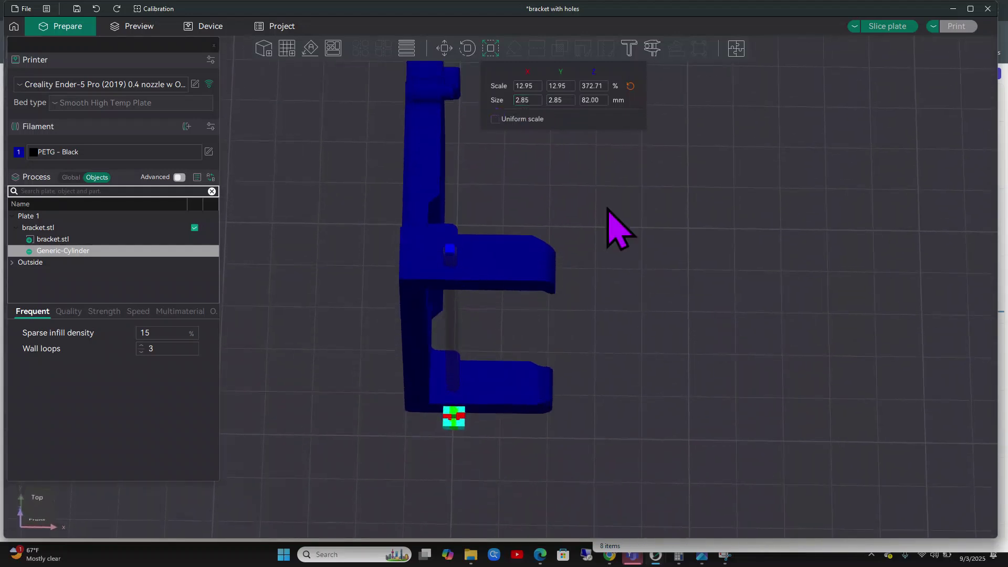
click(535, 104)
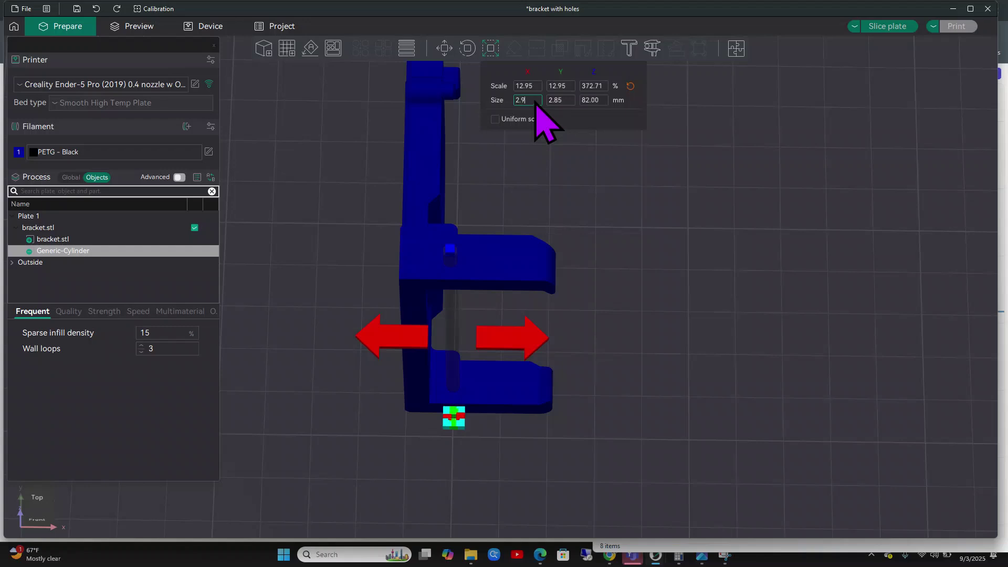
click(571, 101)
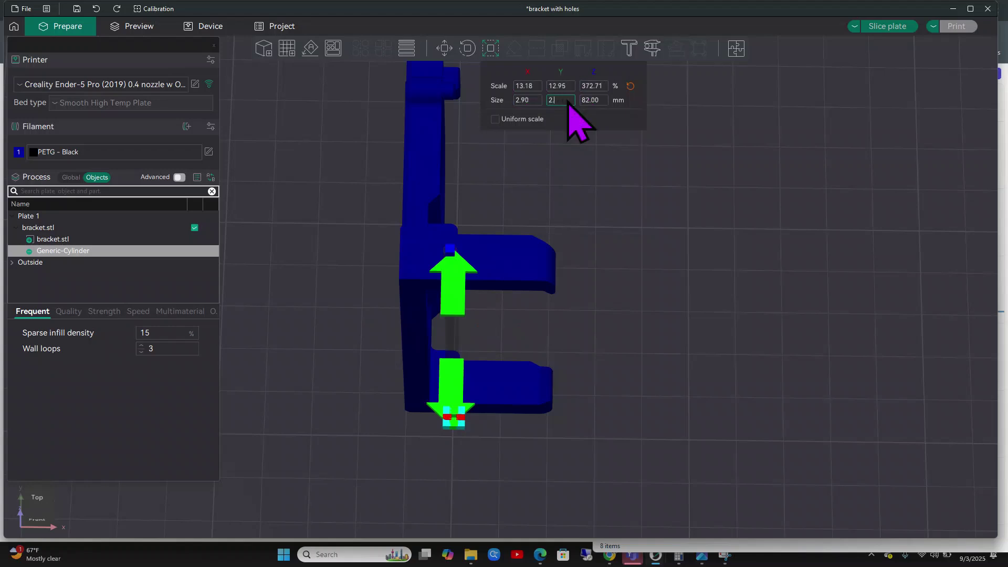
key(Return)
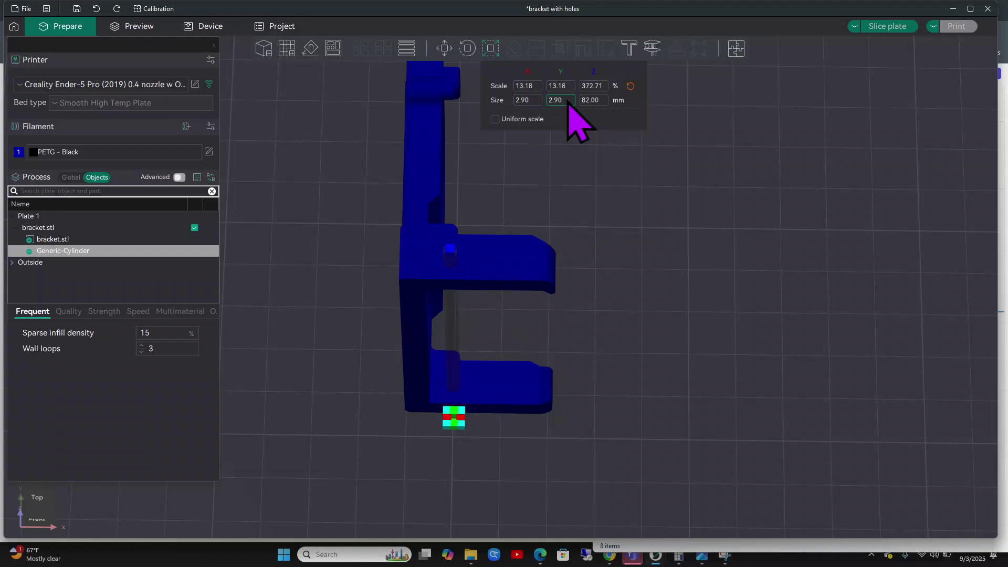
click(671, 273)
Slice the plate and inspect the enlarged screw holes in both bracket arms from several angles.
drag(646, 314, 646, 297)
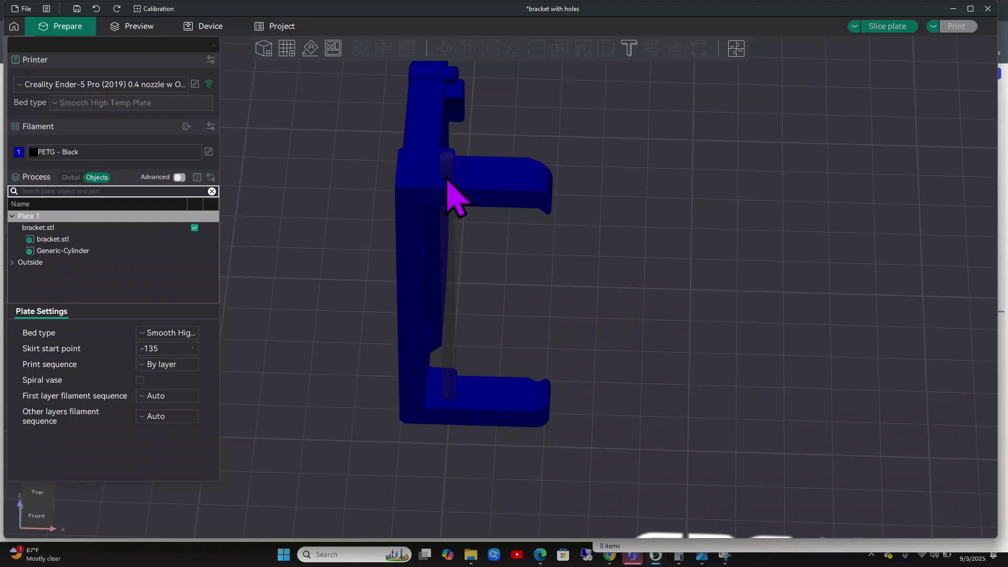
click(882, 28)
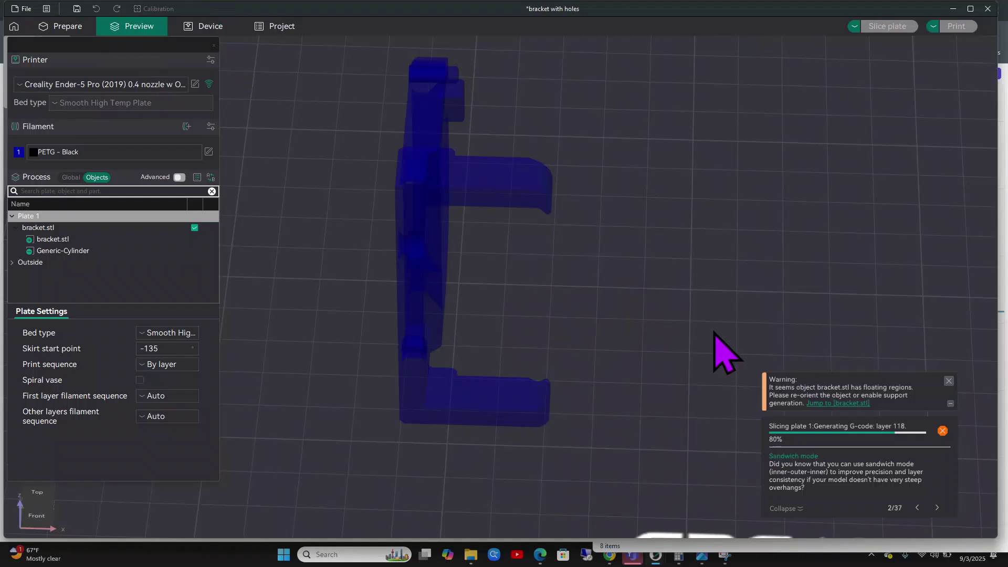
key(1)
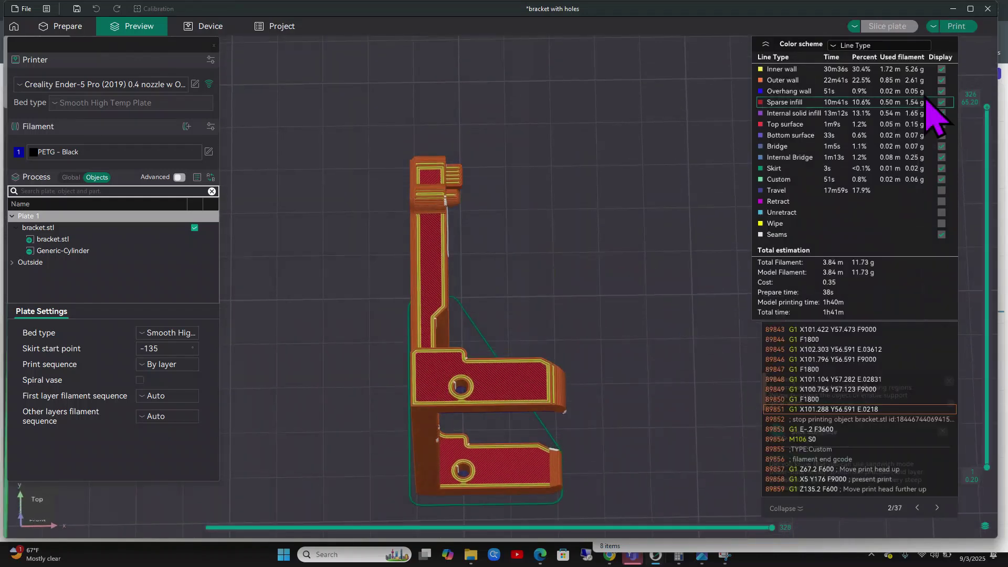
mouse_move(633, 425)
mouse_down()
mouse_move(686, 396)
mouse_move(621, 407)
mouse_move(644, 422)
mouse_up()
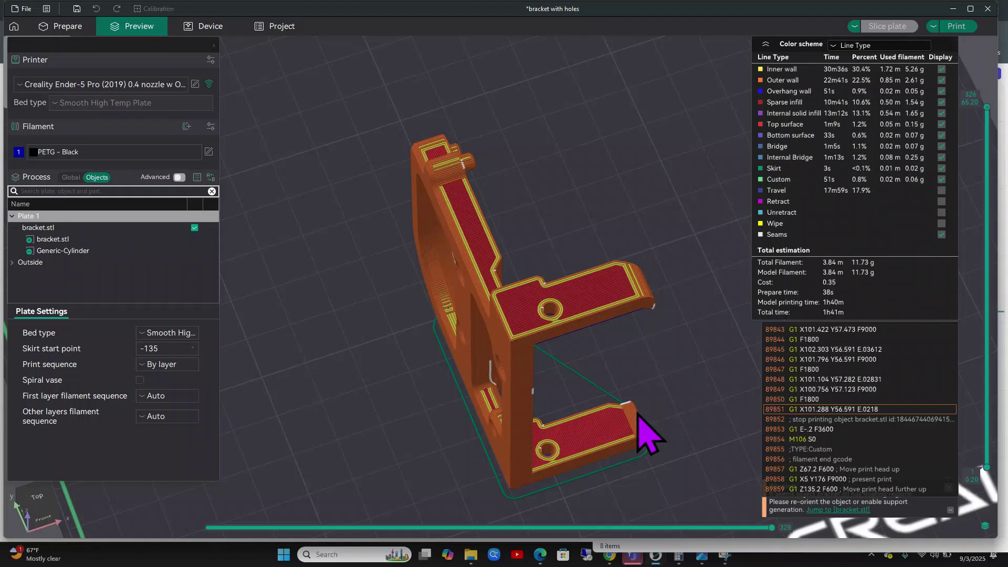
drag(650, 396, 676, 390)
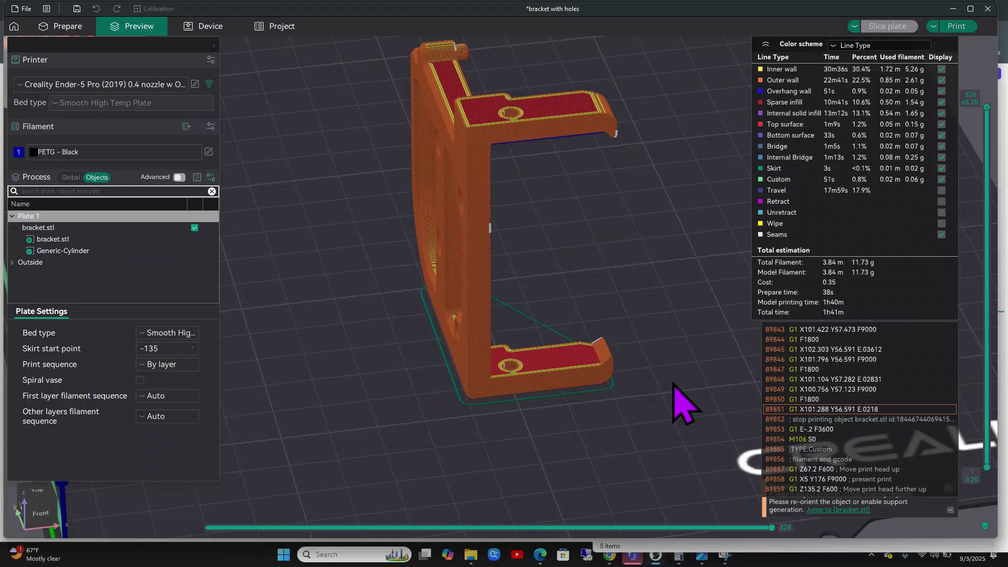